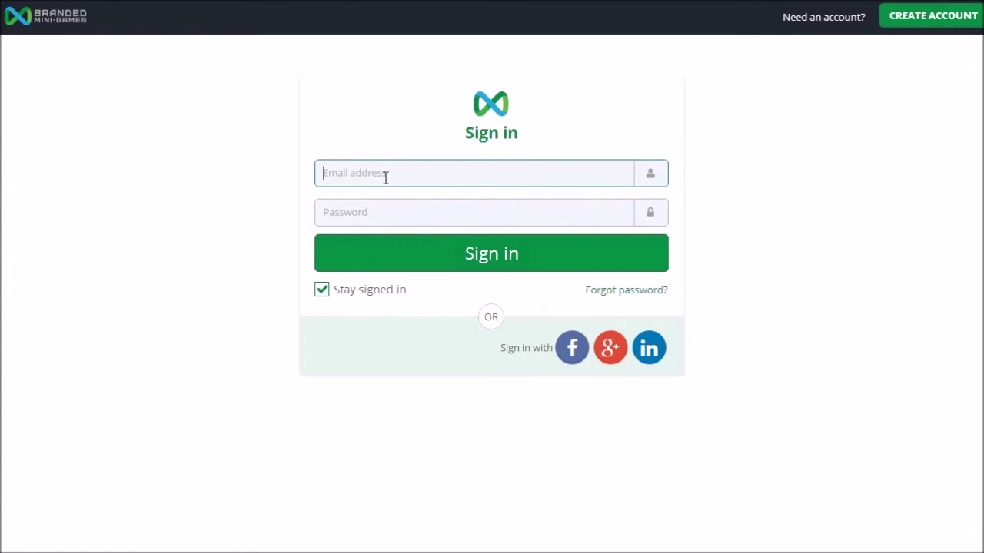
# Step: Sign up for a new account with company name 'mbizglobal' and the account e-mail address
pyautogui.click(372, 216)
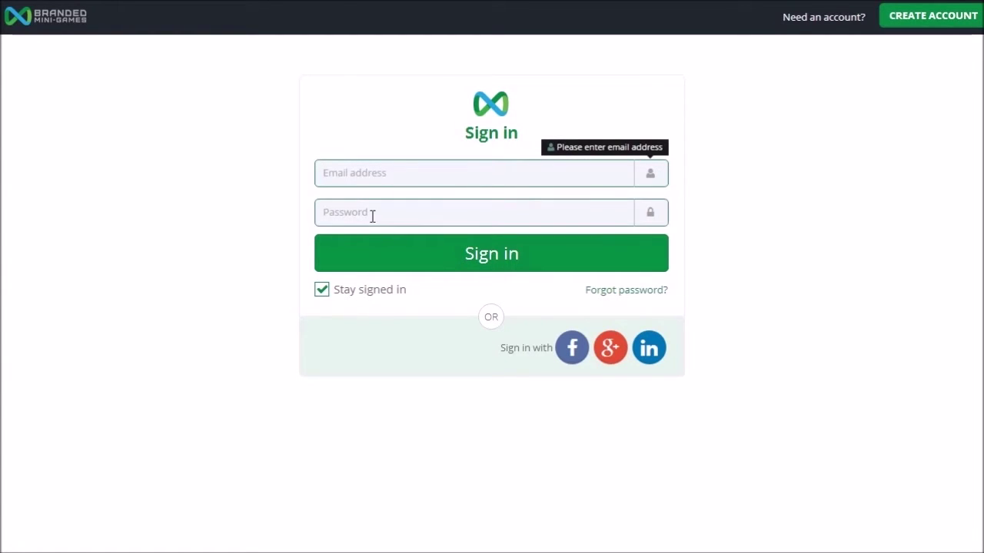
pyautogui.click(400, 171)
pyautogui.click(943, 23)
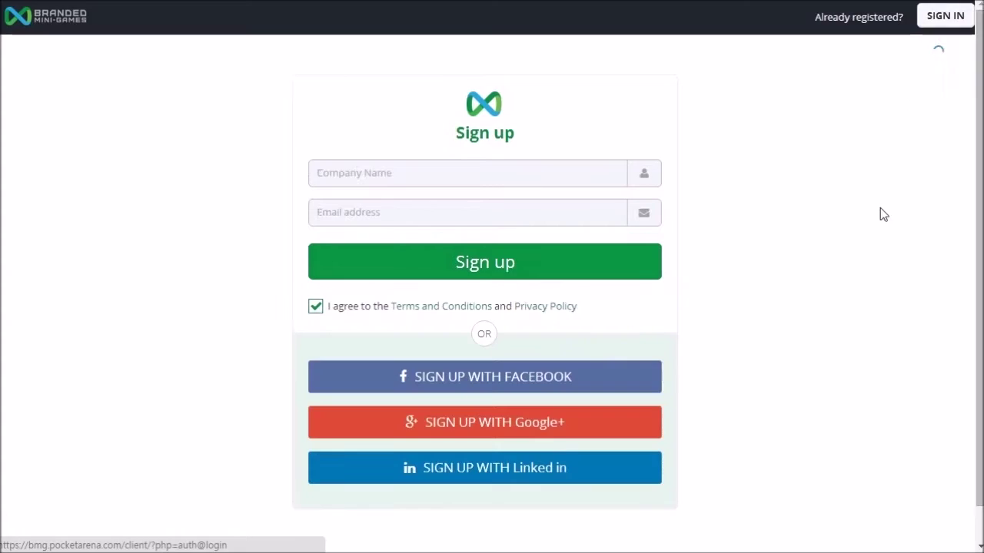
pyautogui.click(388, 173)
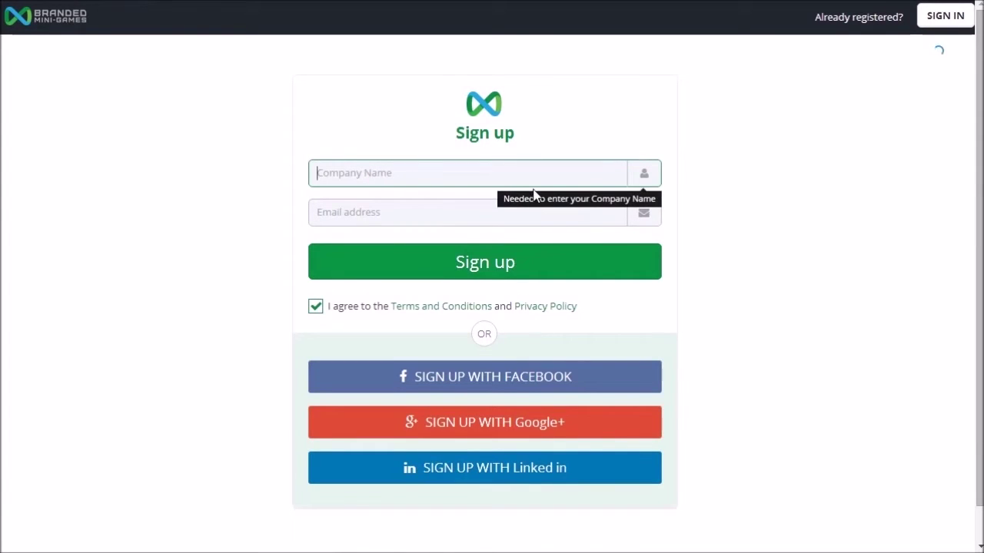
pyautogui.write('mbizglobal')
pyautogui.click(448, 214)
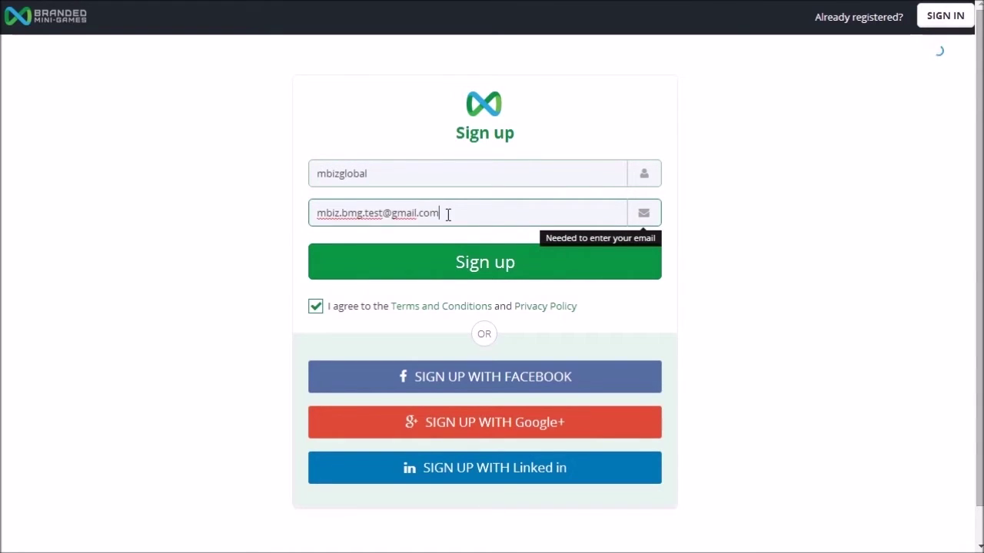
pyautogui.click(407, 264)
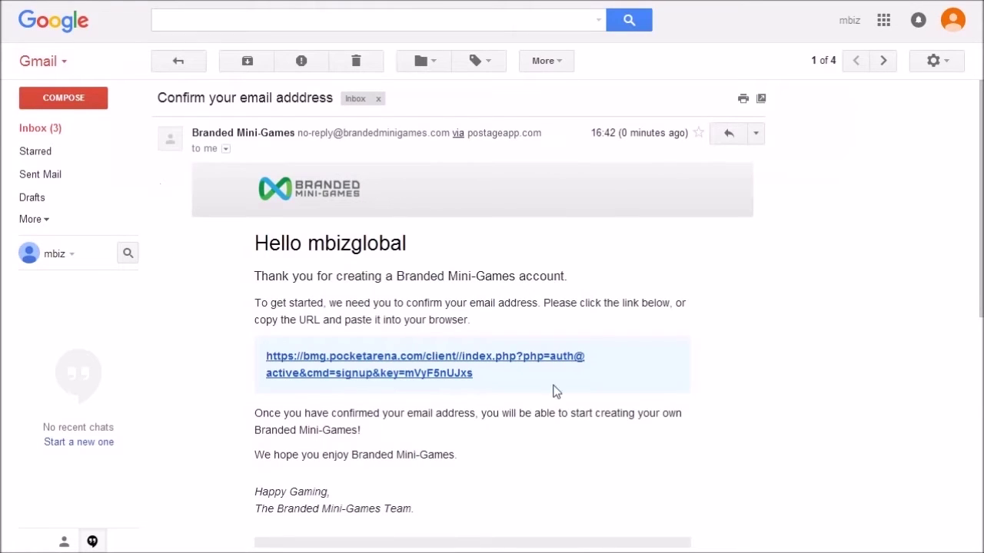
# Step: Follow the confirmation link in the 'Confirm your email address' message to the password page
pyautogui.click(305, 376)
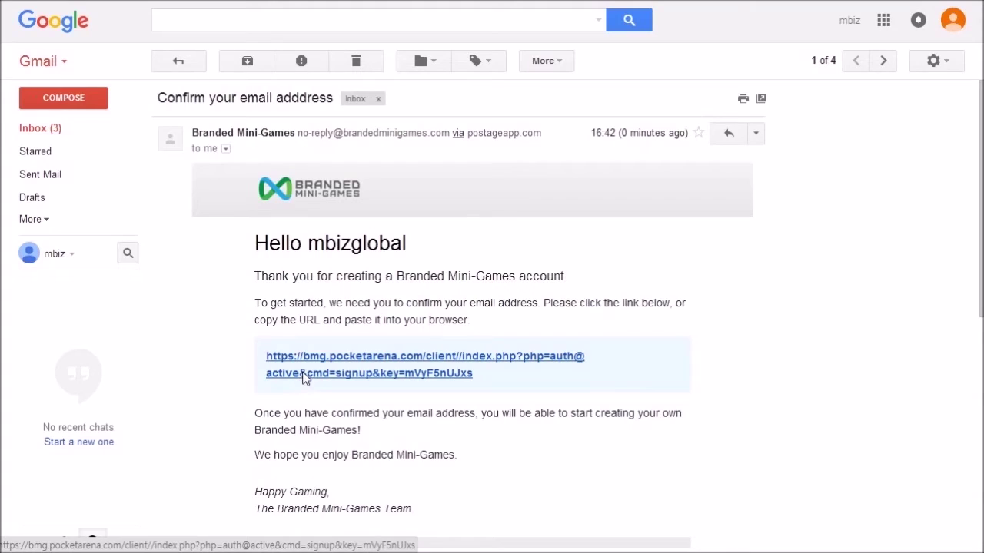
pyautogui.click(397, 183)
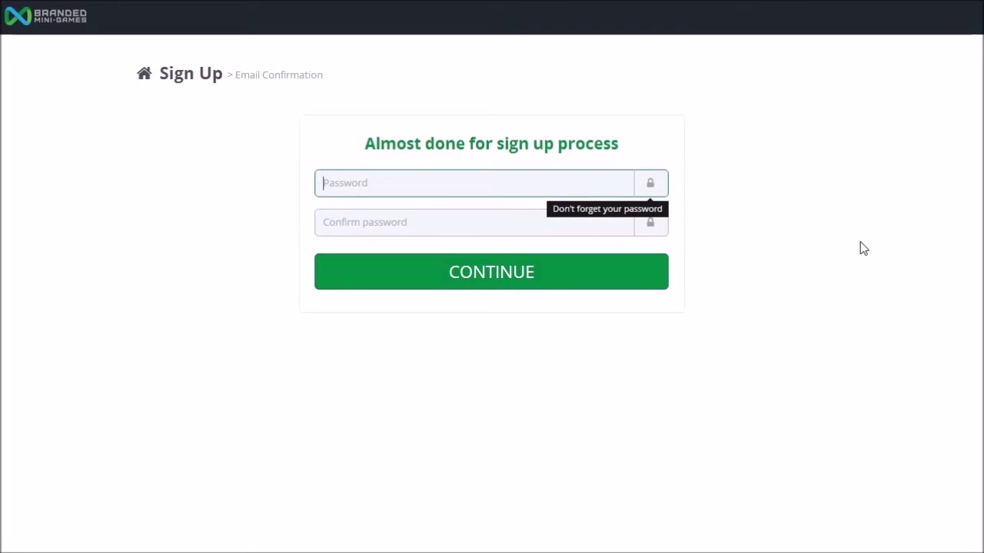
# Step: Set and confirm the new account password
pyautogui.write('••••••••••')
pyautogui.press('Tab')
pyautogui.write('•••')
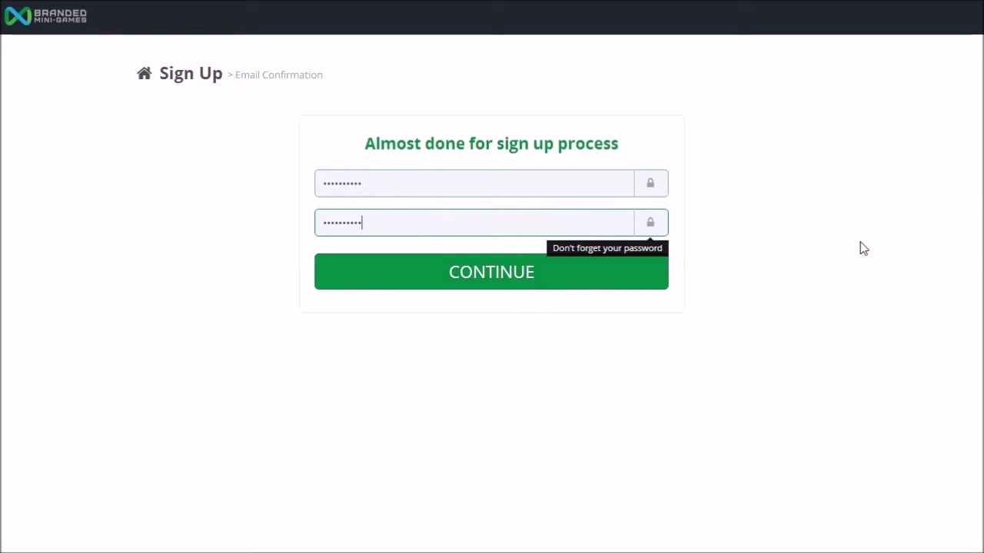
pyautogui.click(509, 282)
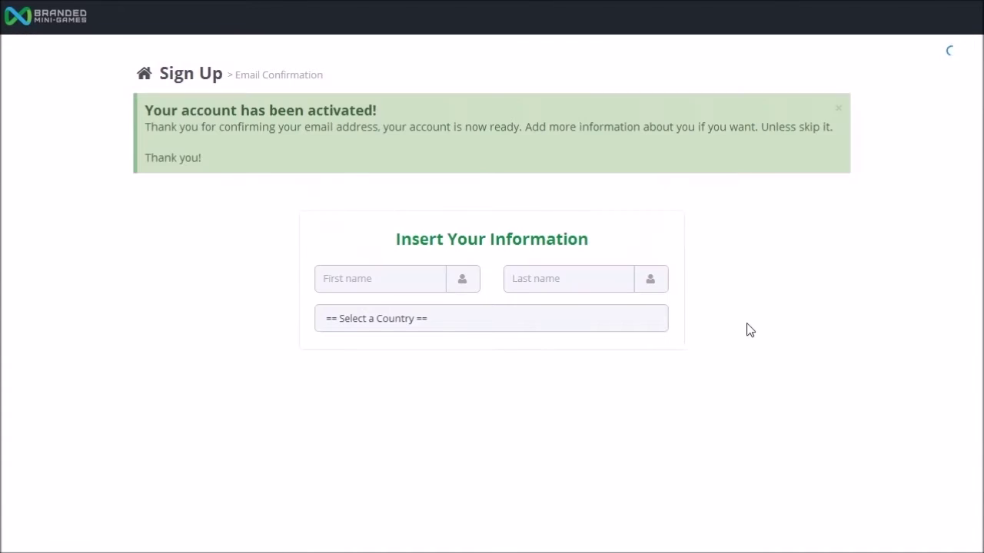
# Step: Enter the user's first and last name, choose KR - Republic of Korea, and save the profile
pyautogui.click(365, 287)
pyautogui.press('Tab')
pyautogui.click(343, 321)
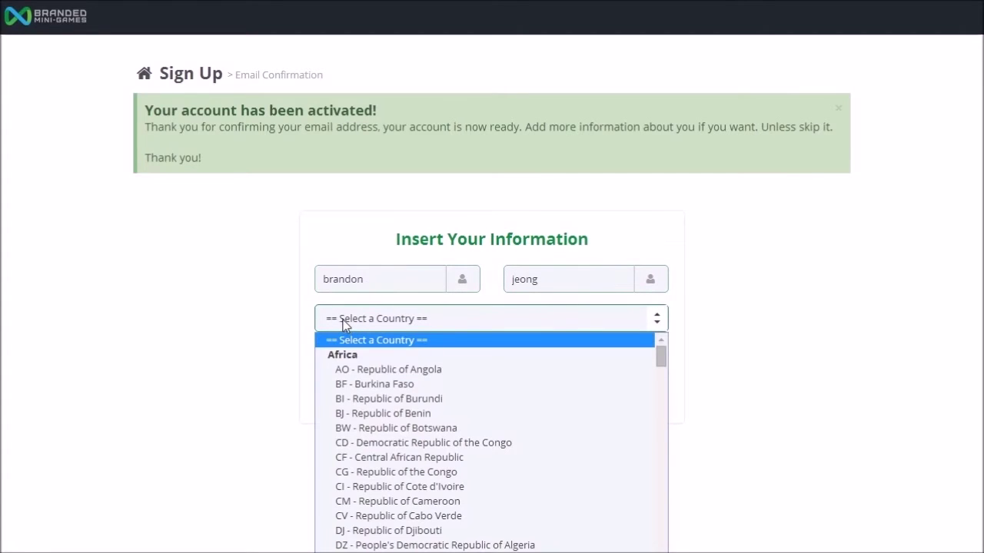
pyautogui.scroll(-10, 404, 379)
pyautogui.press('k')
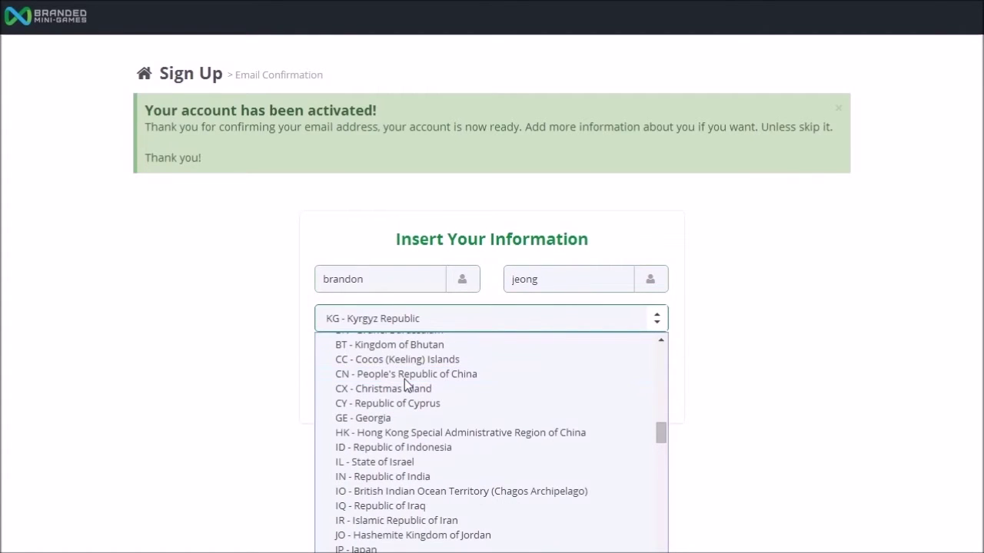
pyautogui.press('r')
pyautogui.press('Return')
pyautogui.click(428, 409)
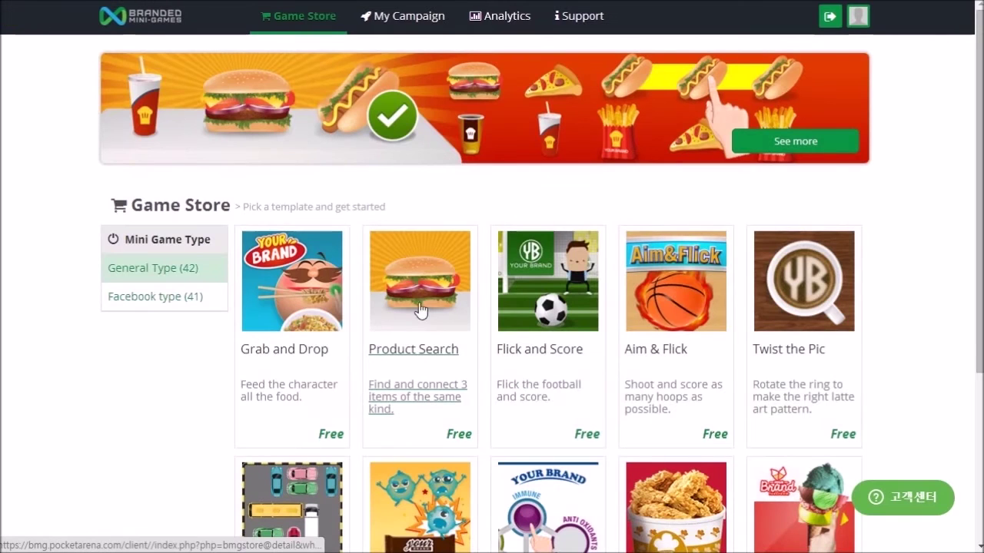
# Step: Open the Grab and Drop card, play its demo, and create a new campaign from it
pyautogui.scroll(-3, 491, 355)
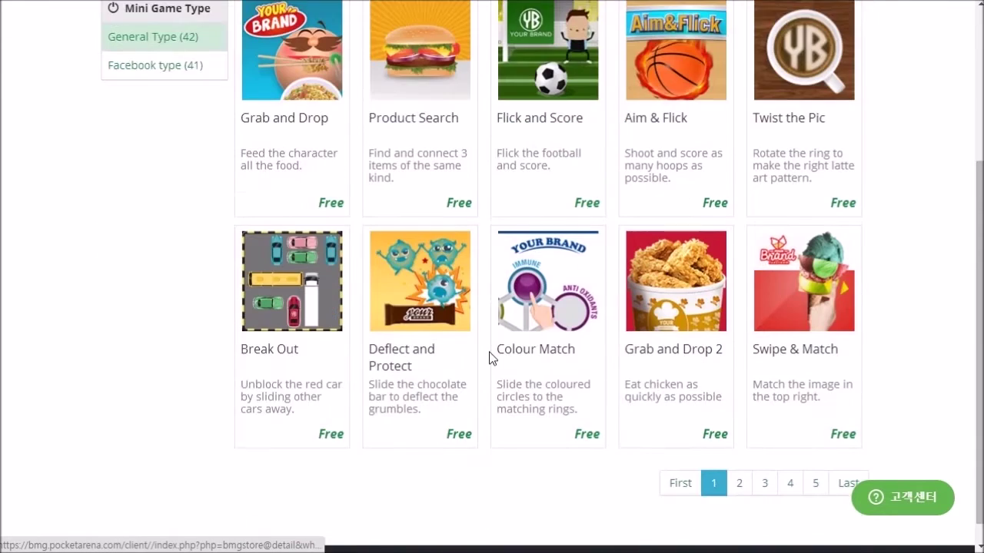
pyautogui.scroll(-1, 492, 358)
pyautogui.scroll(3, 489, 361)
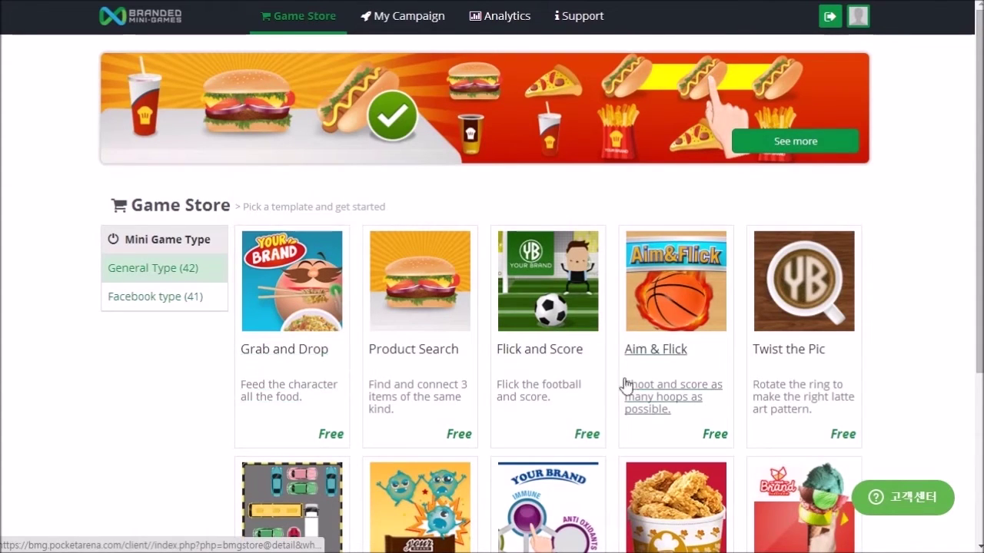
pyautogui.click(275, 355)
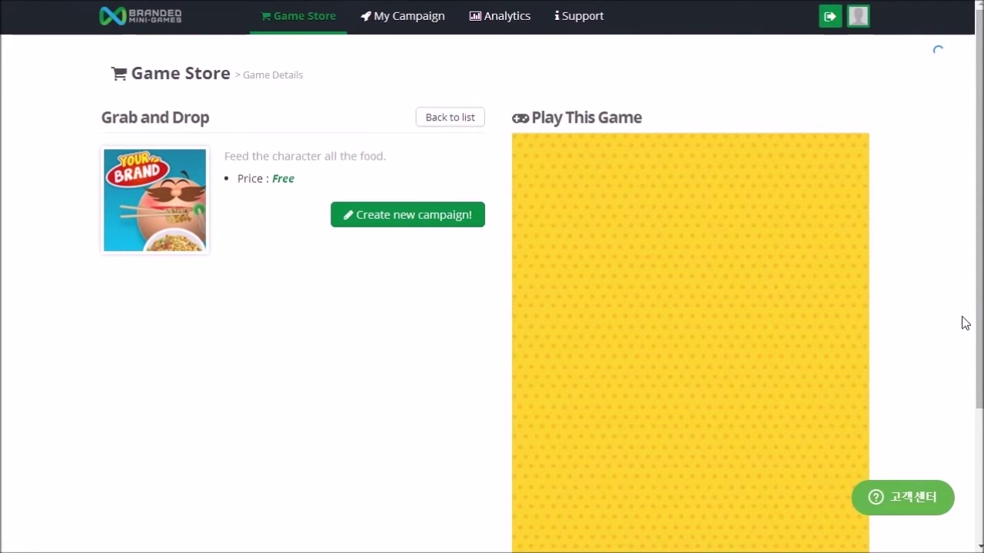
pyautogui.scroll(-2, 677, 323)
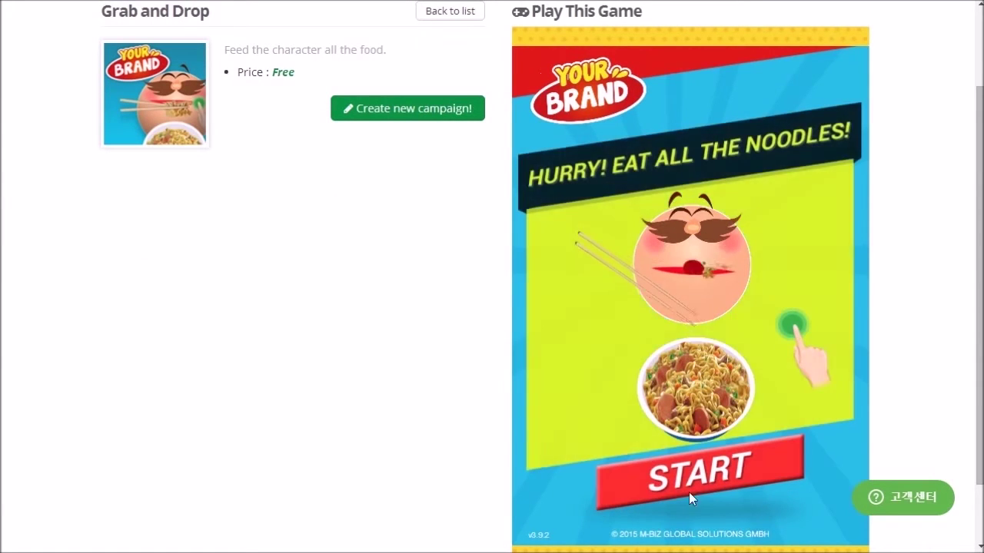
pyautogui.click(692, 471)
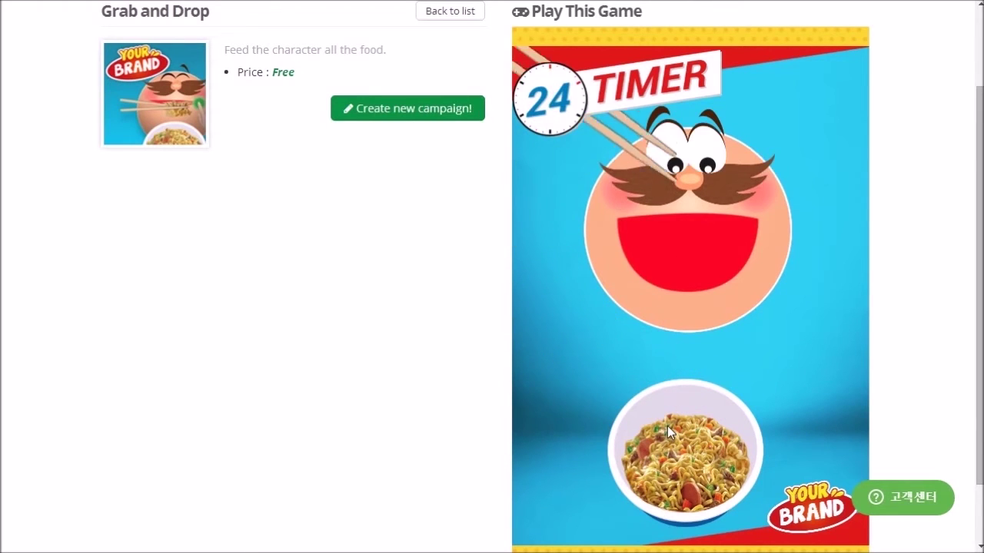
pyautogui.scroll(2, 667, 426)
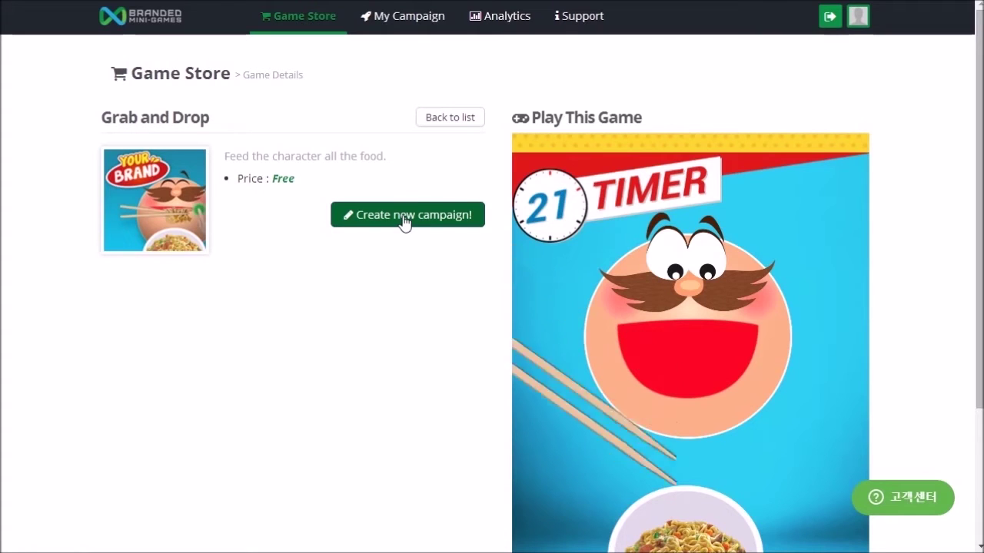
pyautogui.click(405, 220)
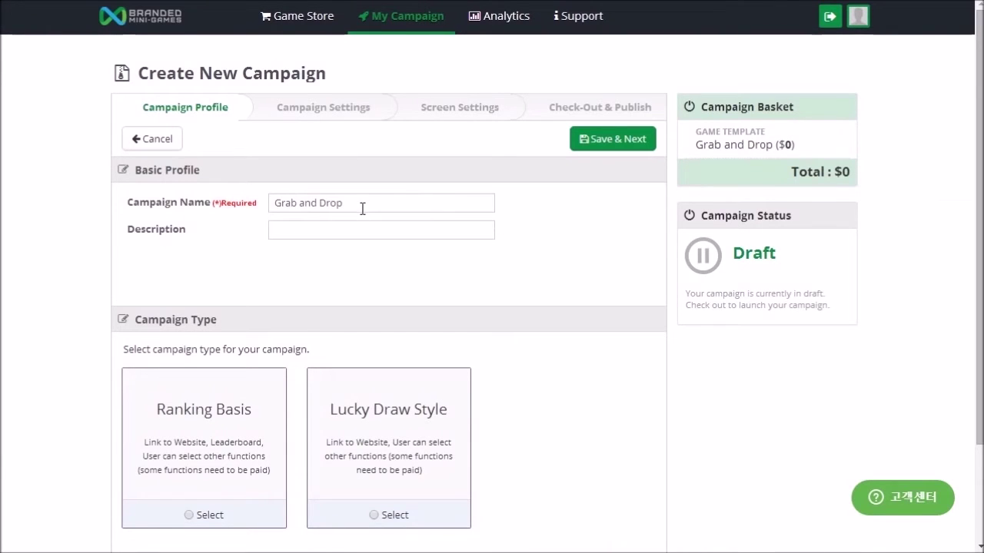
# Step: Rename the campaign 'my first campaign' with description 'description of my campaign'
pyautogui.moveTo(360, 202); pyautogui.dragTo(198, 203)
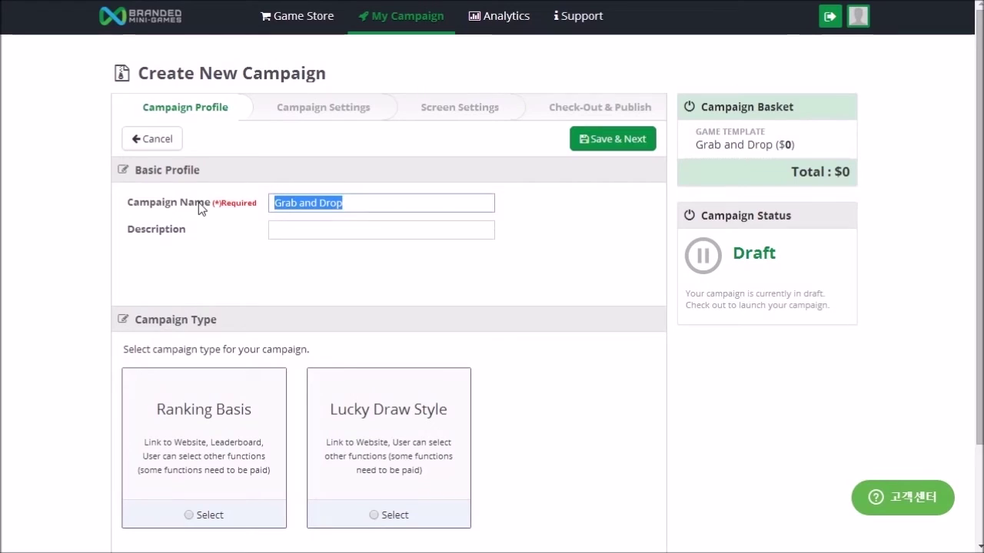
pyautogui.write('my first campaign')
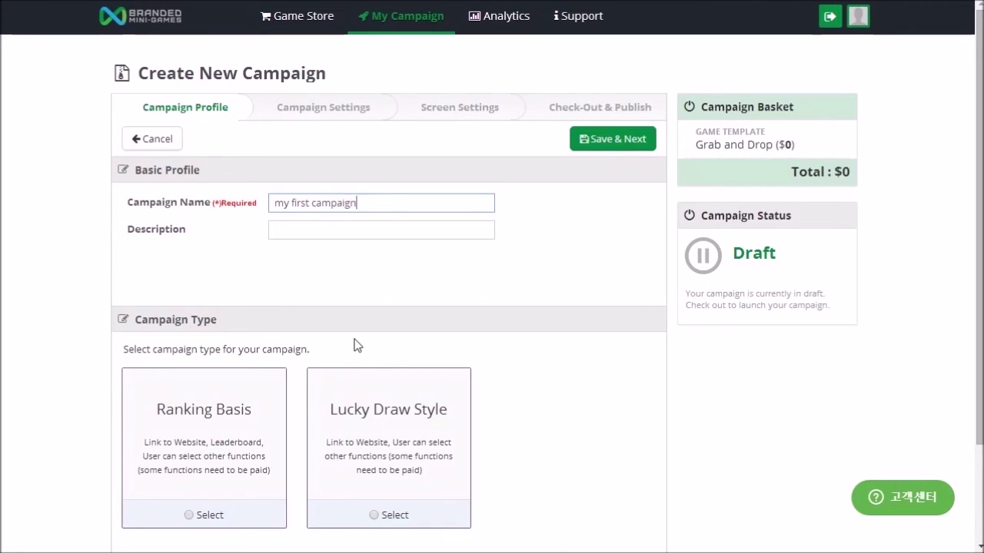
pyautogui.click(345, 231)
pyautogui.write('description of my campaign')
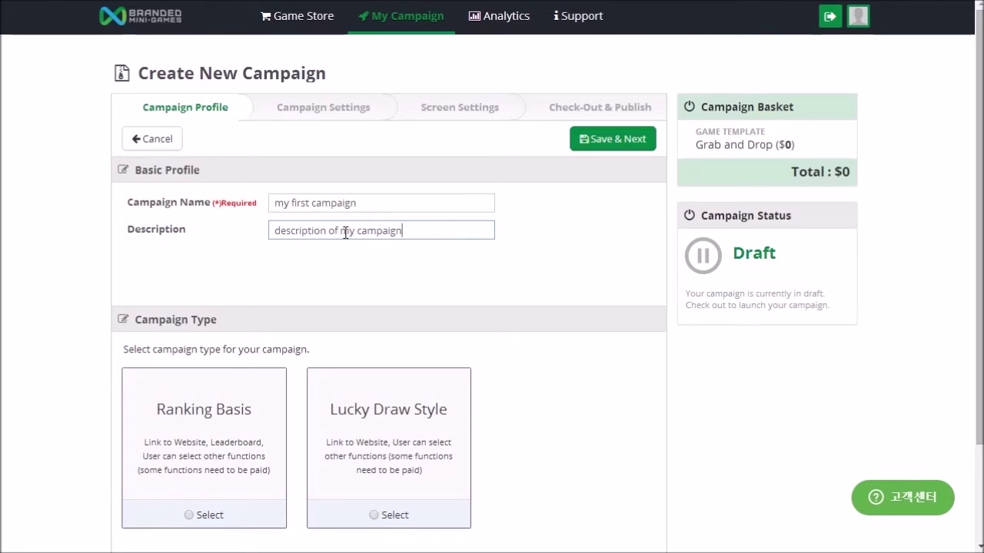
pyautogui.click(203, 476)
# Step: Set the campaign type to Ranking Basis and save the profile
pyautogui.scroll(-1, 204, 478)
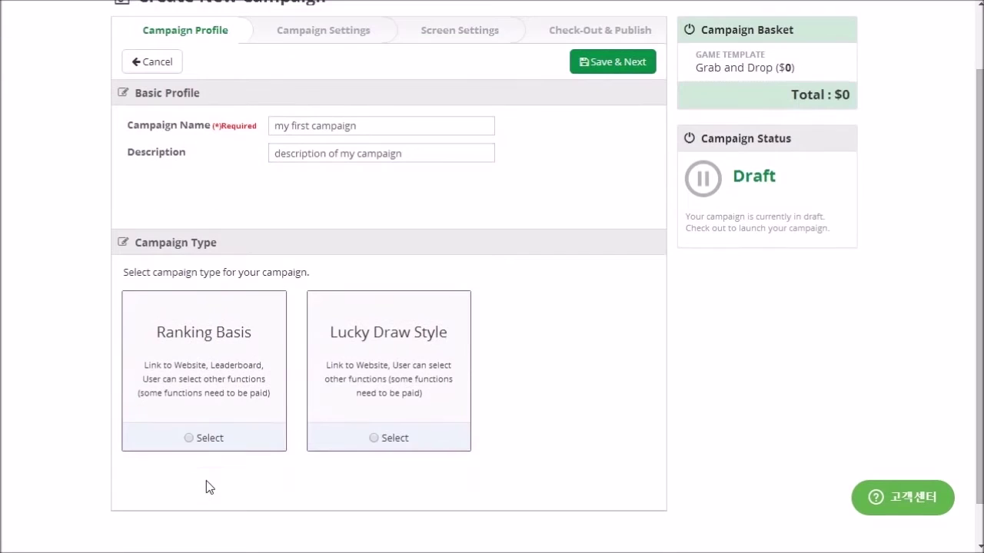
pyautogui.click(189, 438)
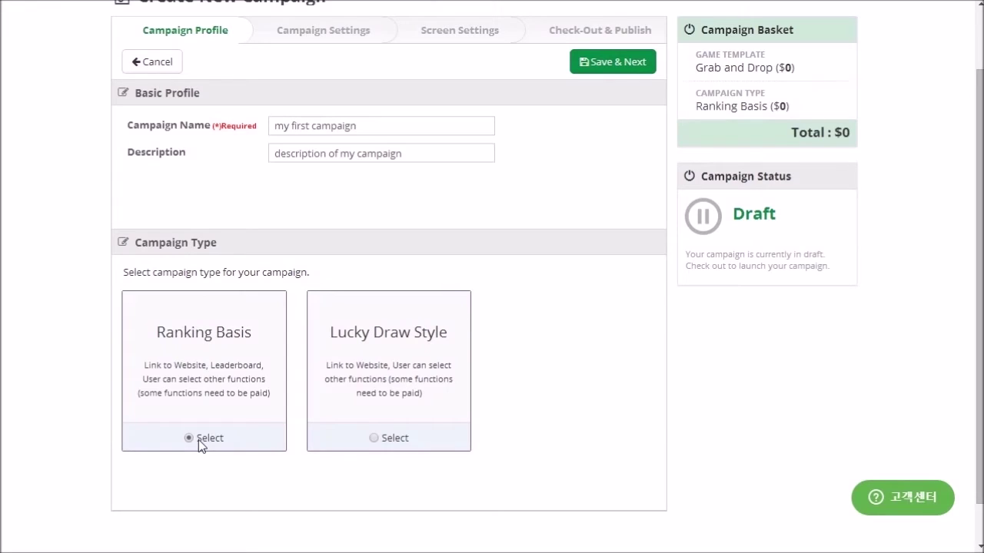
pyautogui.click(374, 438)
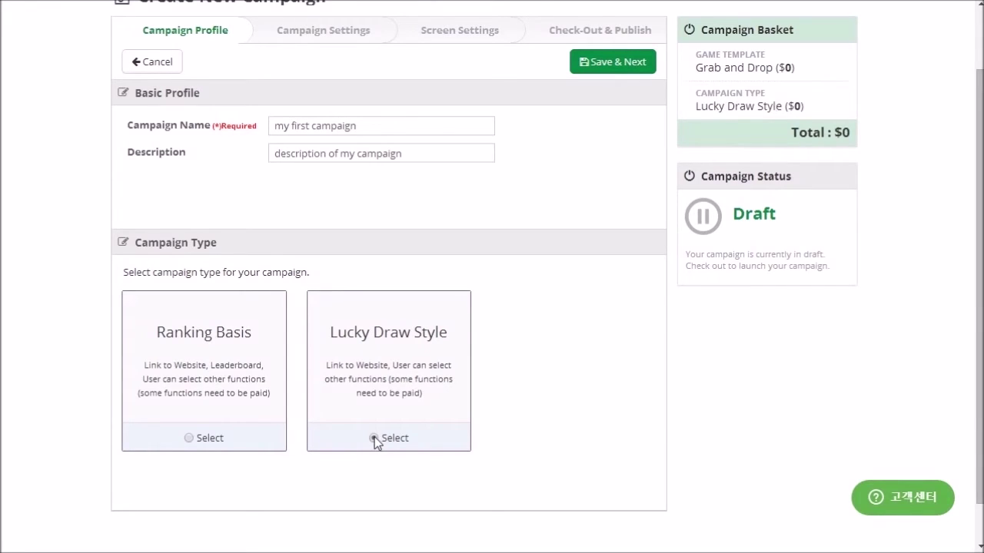
pyautogui.click(189, 439)
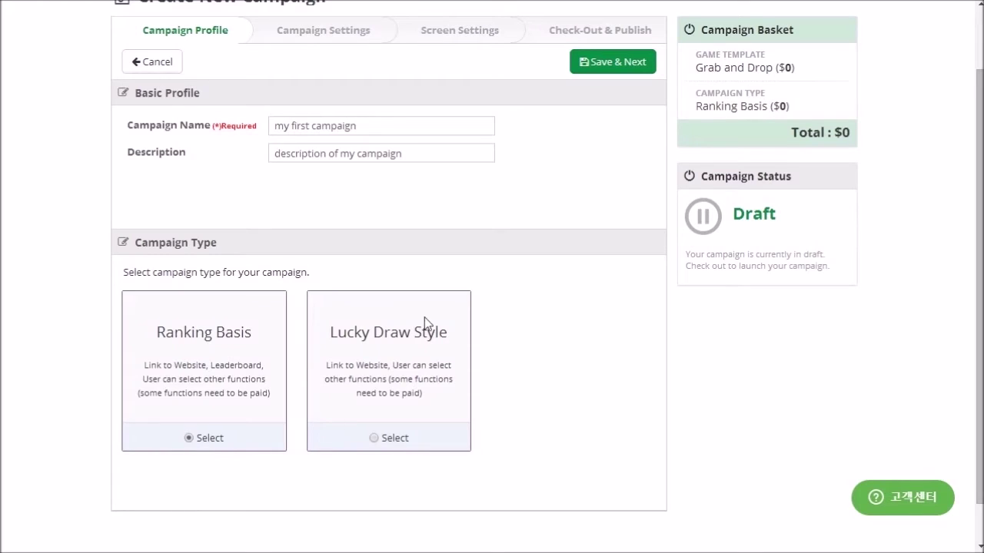
pyautogui.click(594, 66)
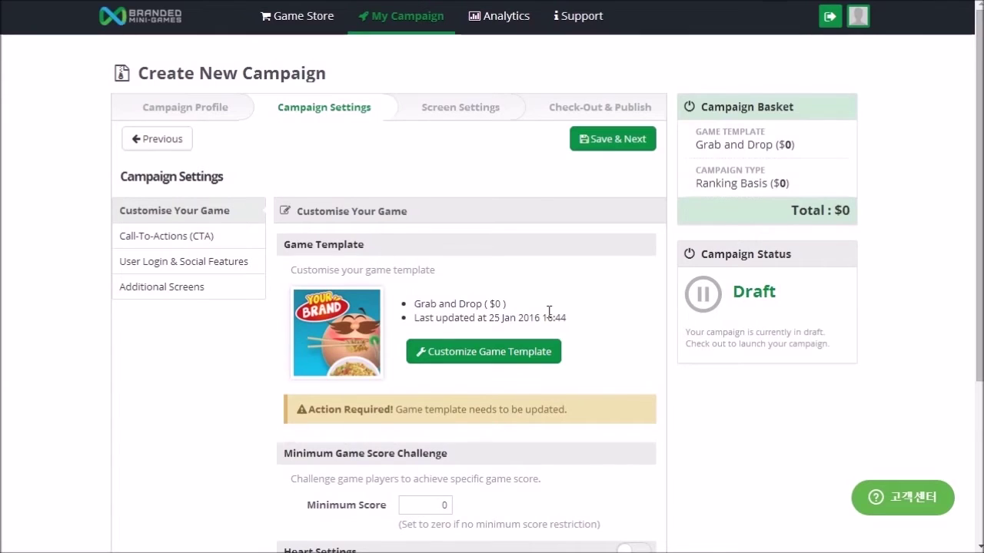
# Step: Turn on Heart Settings: 5 initial hearts, 24 min refresh, increase by 1
pyautogui.scroll(-3, 549, 311)
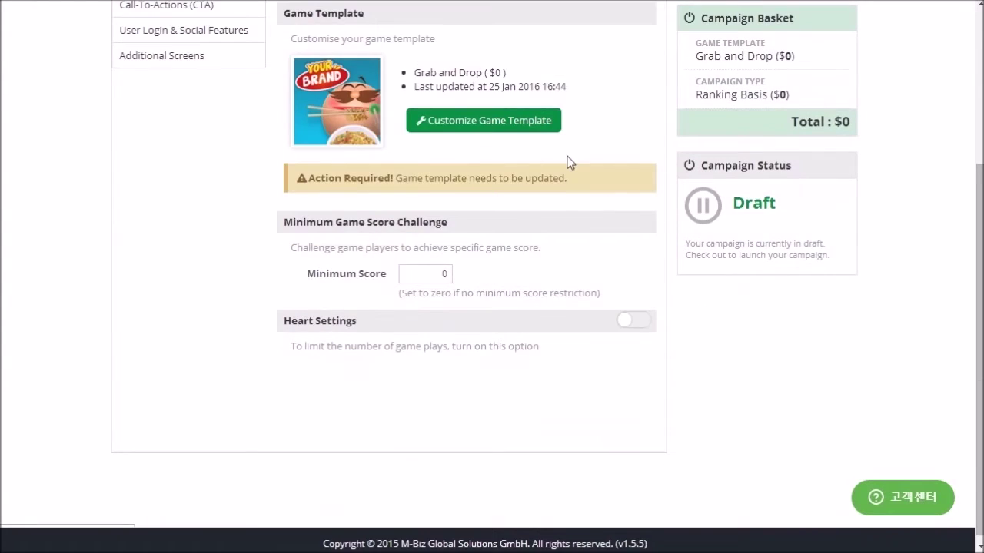
pyautogui.scroll(1, 566, 161)
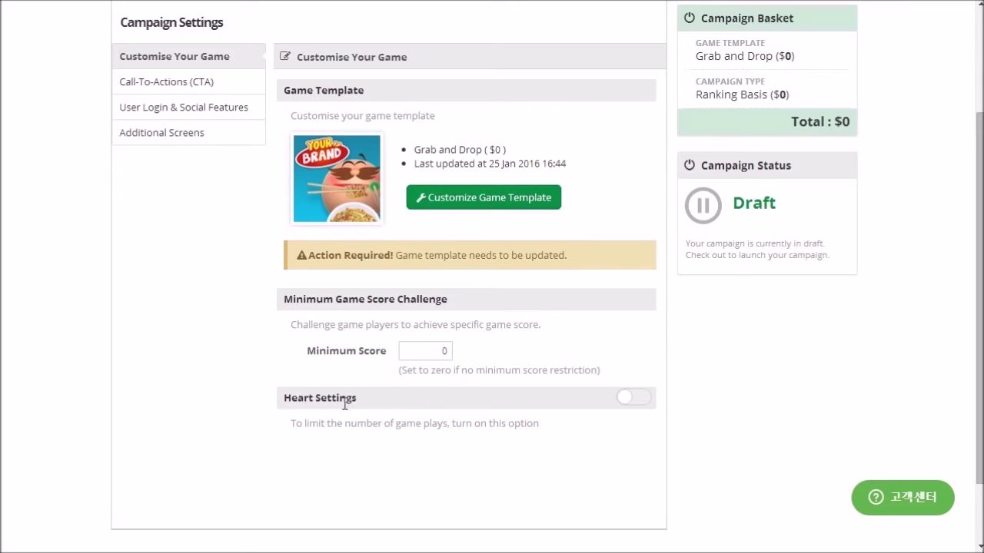
pyautogui.scroll(-1, 616, 399)
pyautogui.click(634, 324)
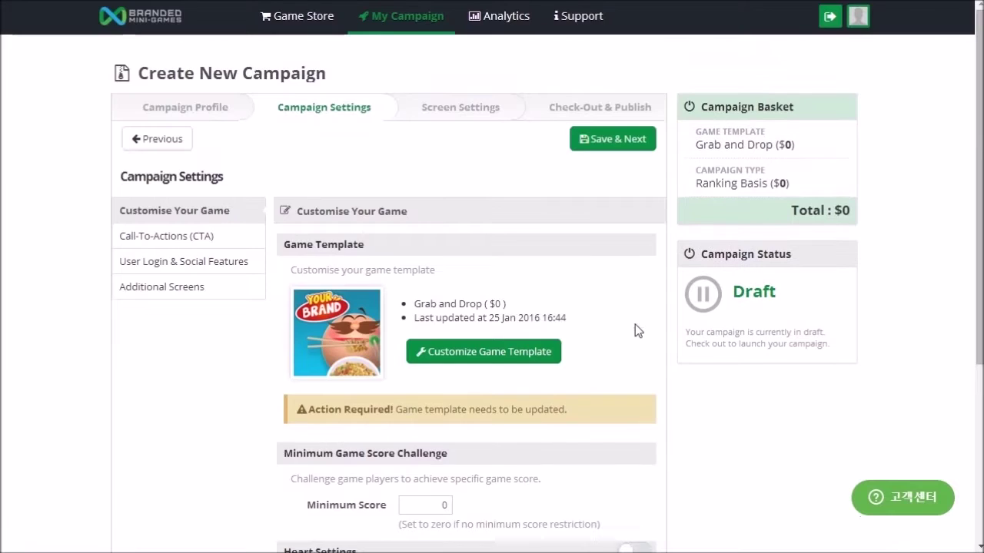
# Step: Open Customize Game Template to edit the game in the Game Editor
pyautogui.scroll(-4, 661, 384)
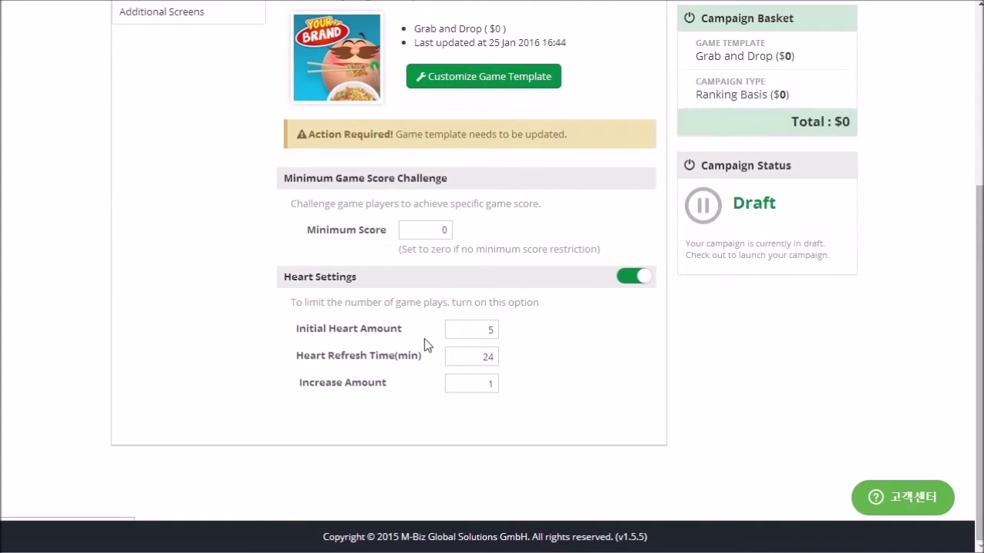
pyautogui.scroll(4, 653, 292)
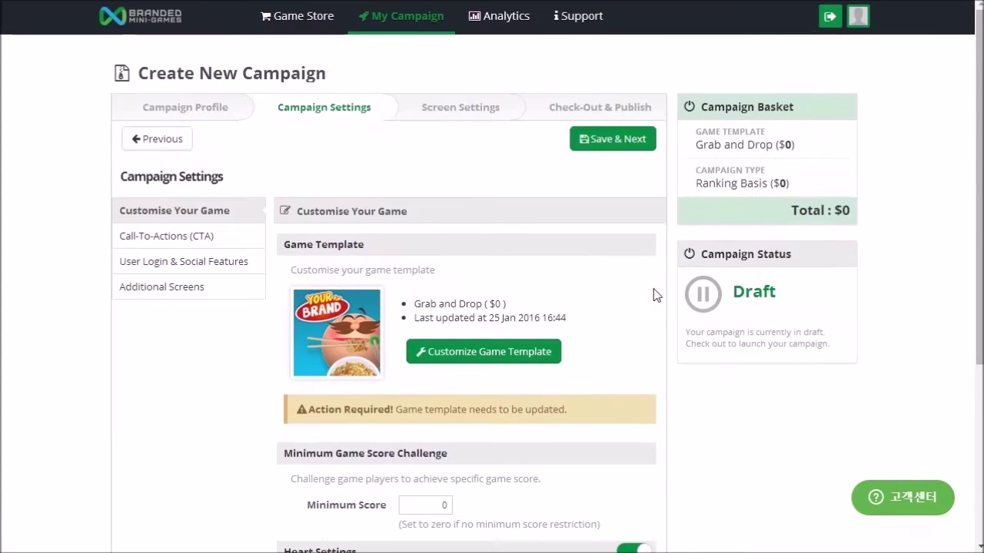
pyautogui.click(464, 355)
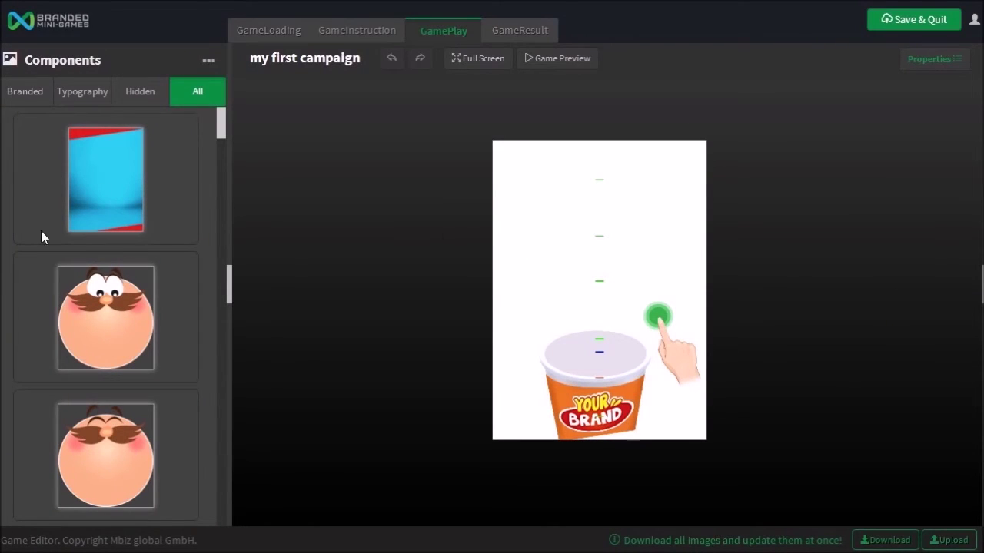
# Step: Browse the GameInstruction and GameLoading screens, previewing the YOUR BRAND logo without replacing it
pyautogui.scroll(-5, 123, 282)
pyautogui.scroll(-10, 122, 281)
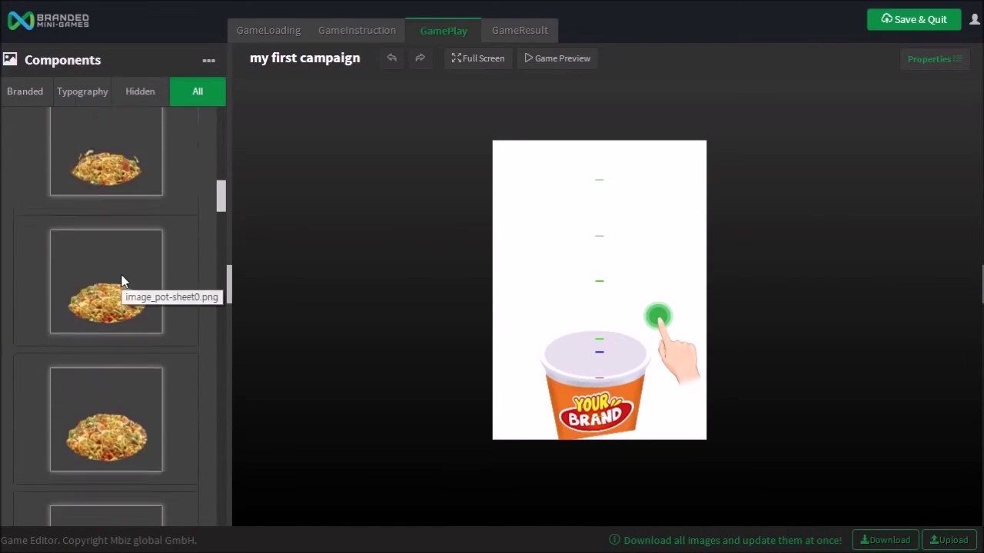
pyautogui.scroll(10, 122, 278)
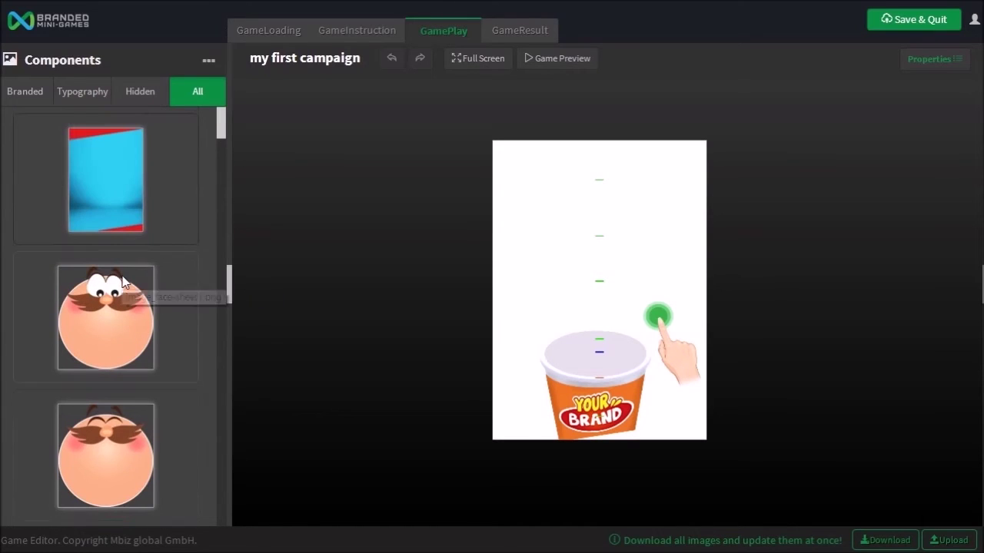
pyautogui.click(354, 36)
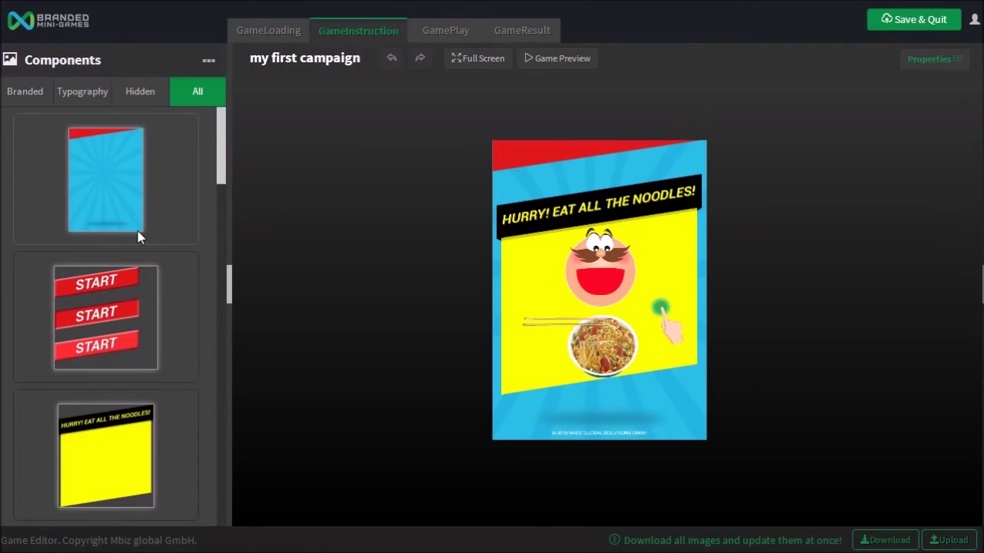
pyautogui.scroll(-5, 138, 236)
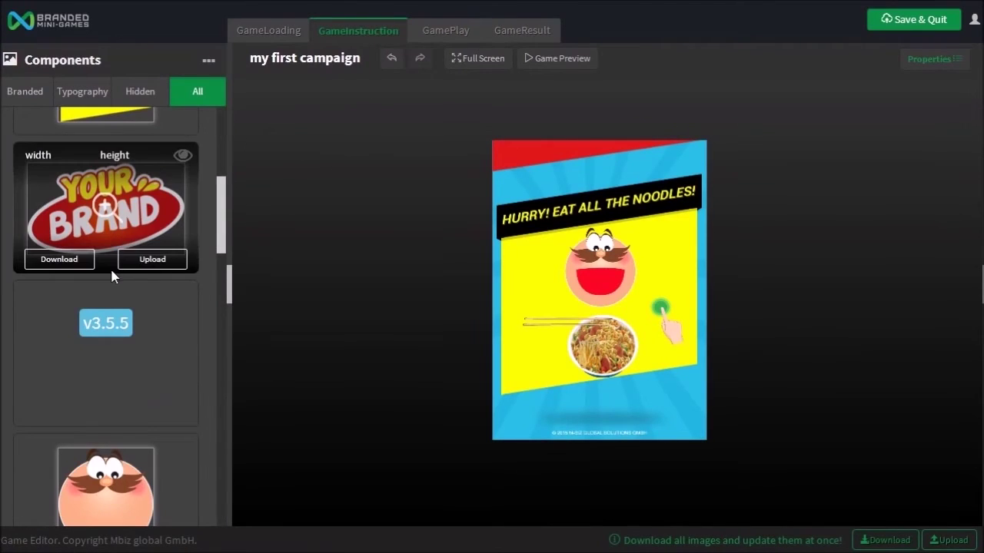
pyautogui.click(183, 157)
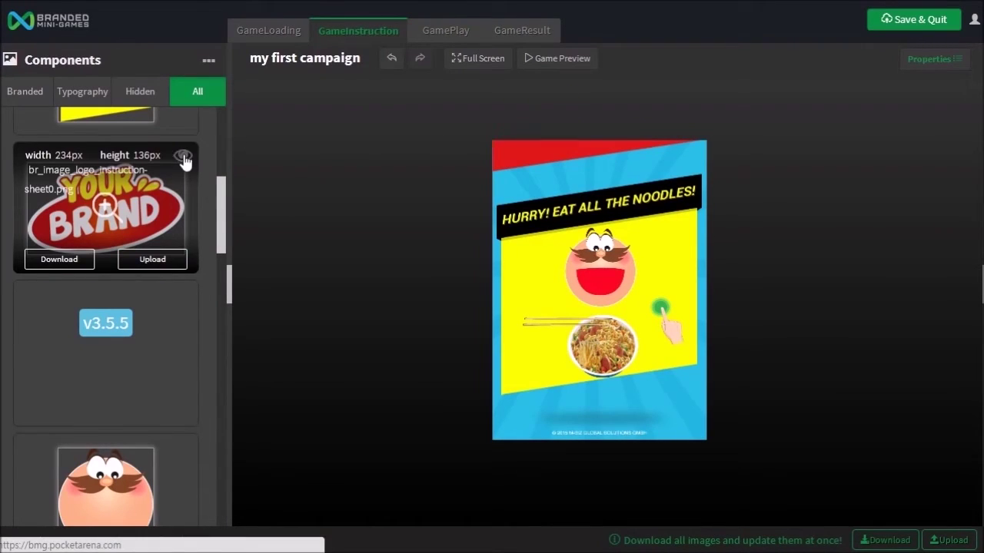
pyautogui.click(151, 259)
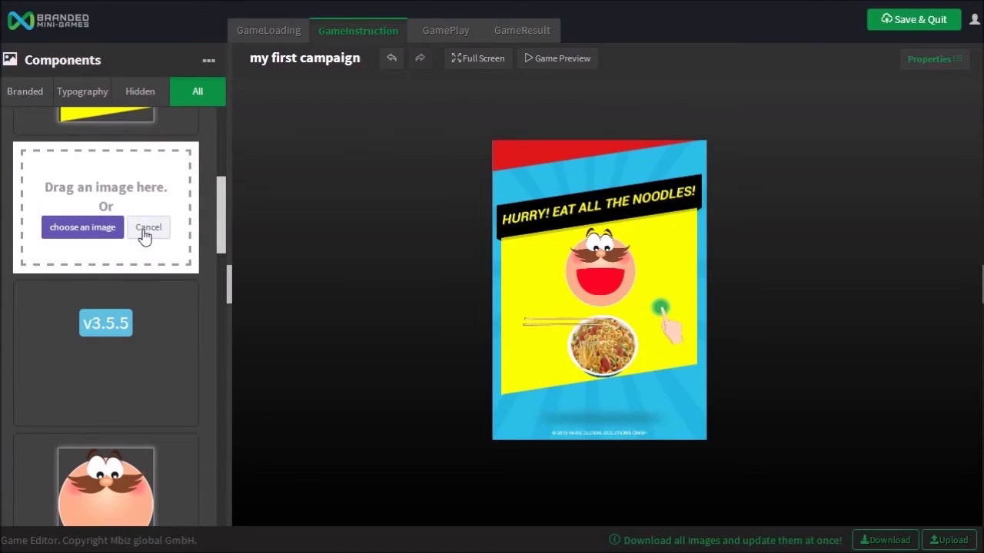
pyautogui.click(145, 235)
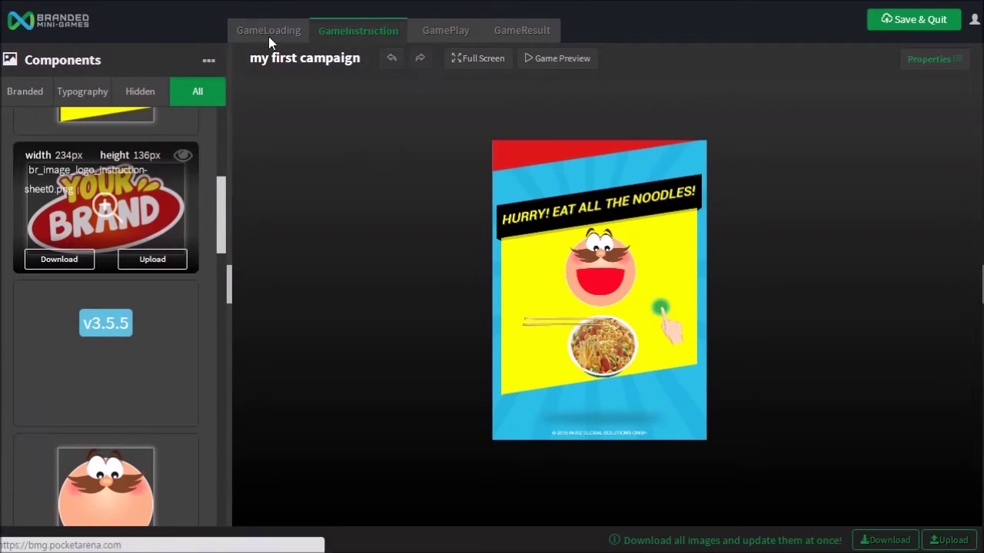
pyautogui.click(268, 33)
# Step: Save and quit the Game Editor, confirming Yes, back to Campaign Settings
pyautogui.click(943, 20)
pyautogui.click(535, 322)
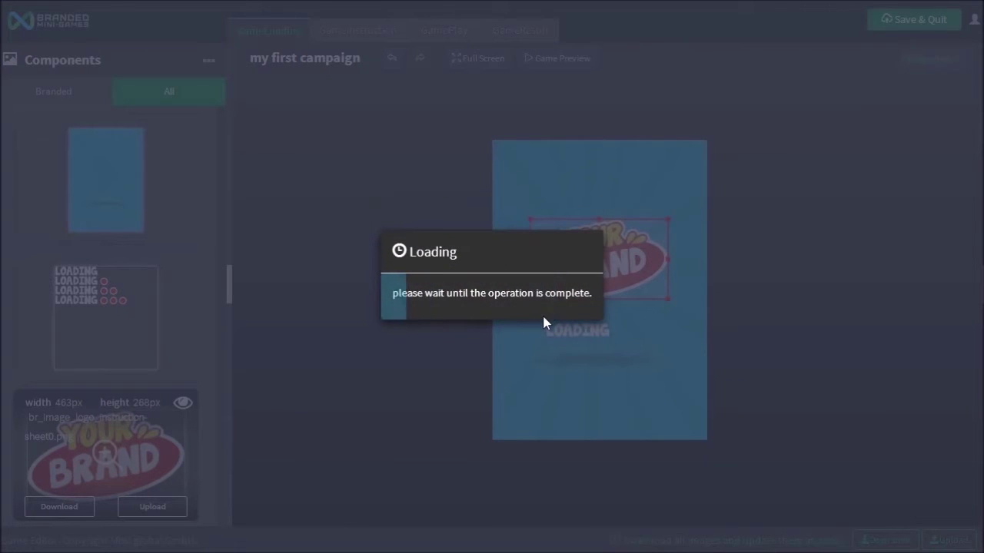
pyautogui.scroll(-2, 551, 325)
pyautogui.scroll(1, 509, 294)
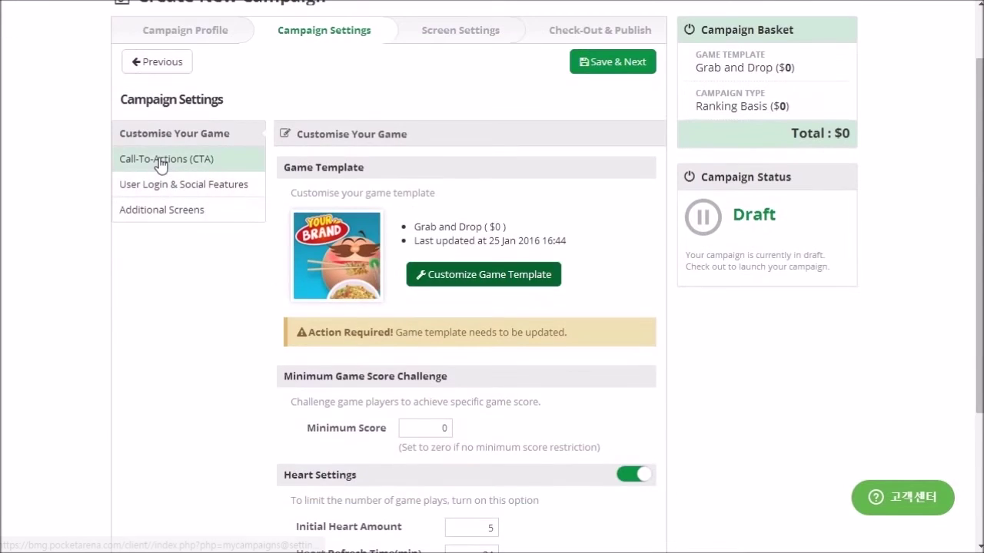
# Step: In Call-To-Actions, try the link, video and coupon options, keeping only CTA Manual Link
pyautogui.click(161, 159)
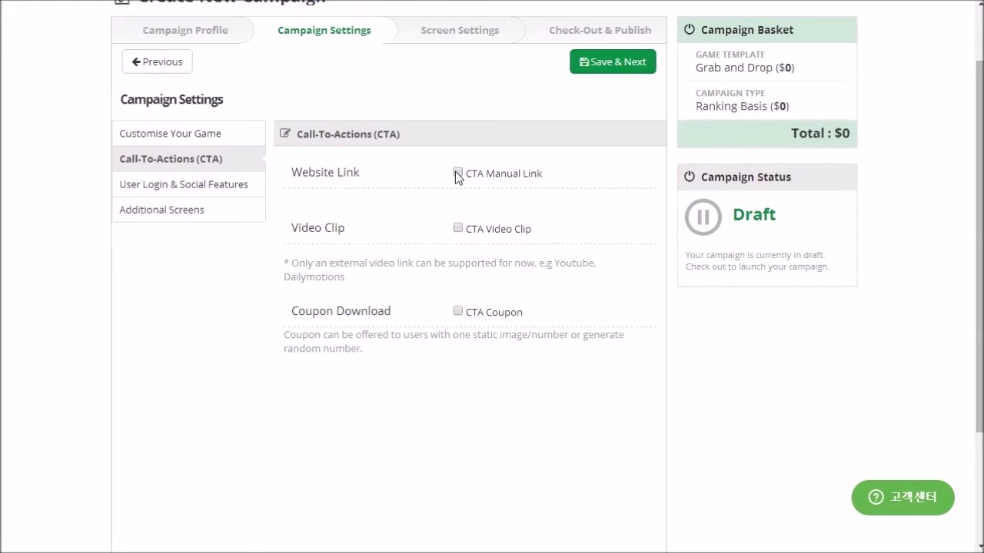
pyautogui.click(458, 173)
pyautogui.click(457, 173)
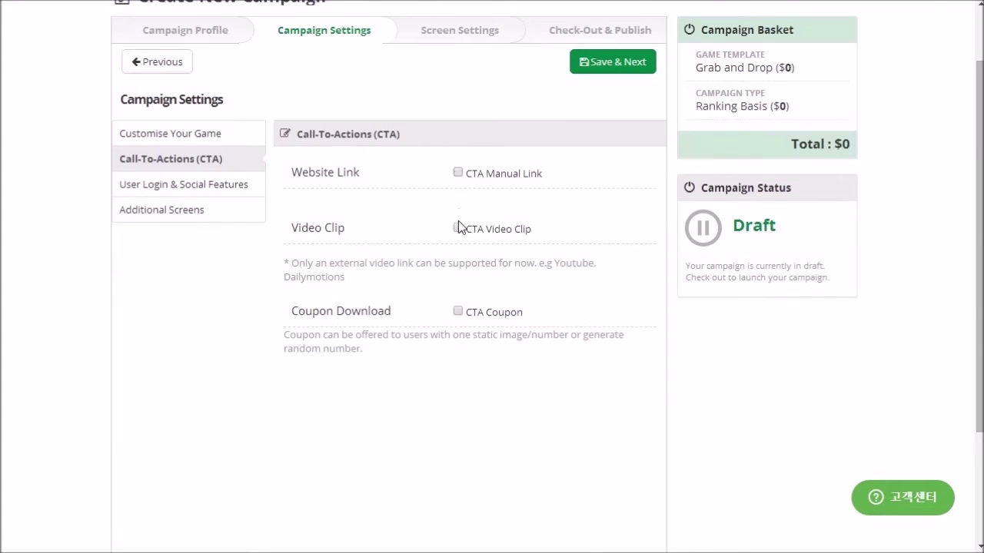
pyautogui.click(458, 228)
pyautogui.click(458, 228)
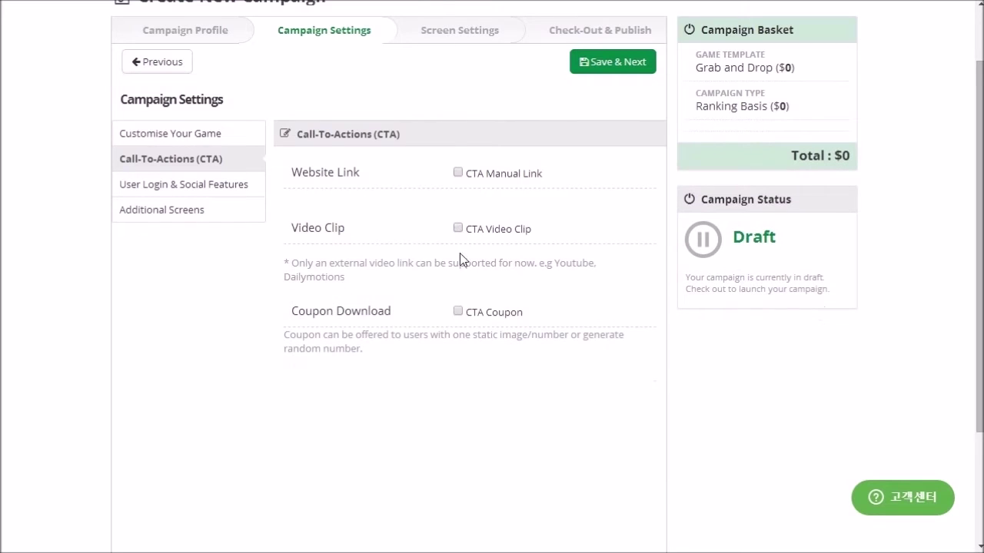
pyautogui.click(458, 311)
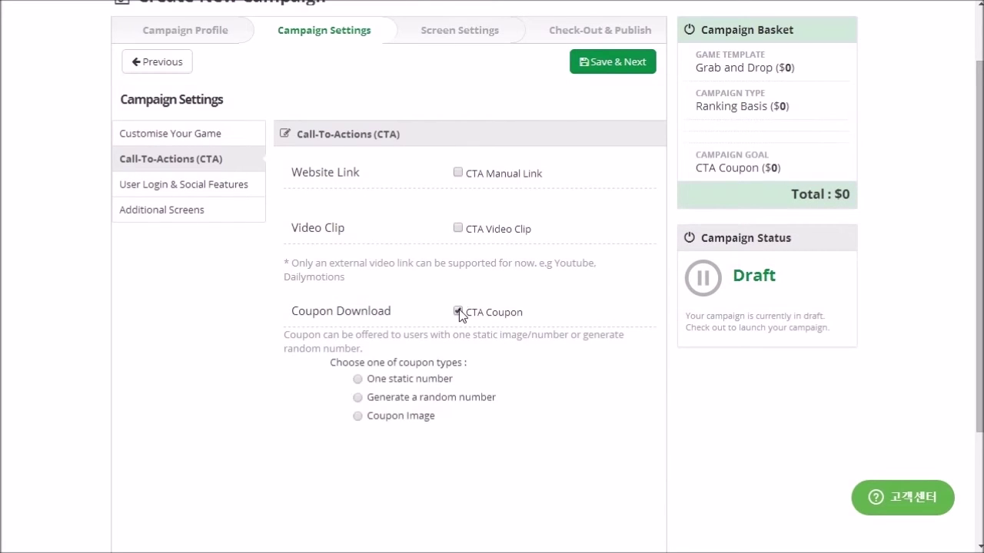
pyautogui.click(458, 311)
pyautogui.click(458, 173)
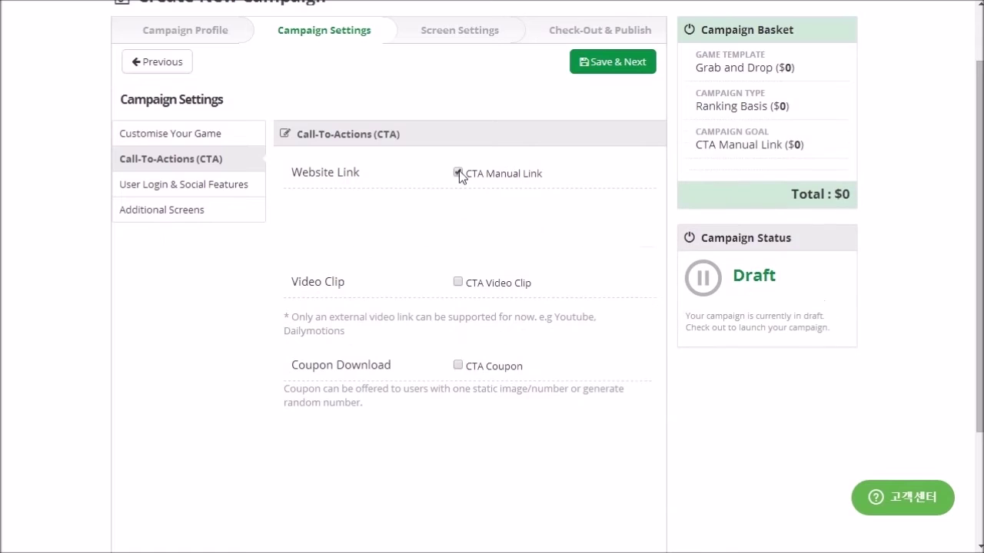
pyautogui.click(450, 213)
pyautogui.write('google')
pyautogui.press('Tab')
pyautogui.write('http://google.com')
pyautogui.click(202, 192)
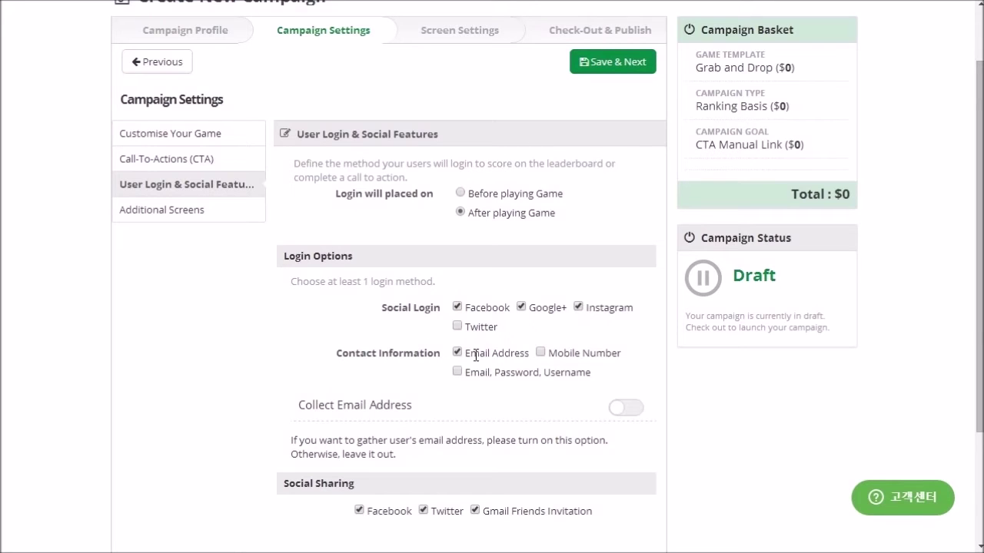
# Step: Drop the mobile number contact option and Instagram social login, then open Additional Screens
pyautogui.click(541, 354)
pyautogui.click(578, 308)
pyautogui.click(522, 308)
pyautogui.click(521, 308)
pyautogui.scroll(1, 575, 149)
pyautogui.click(178, 290)
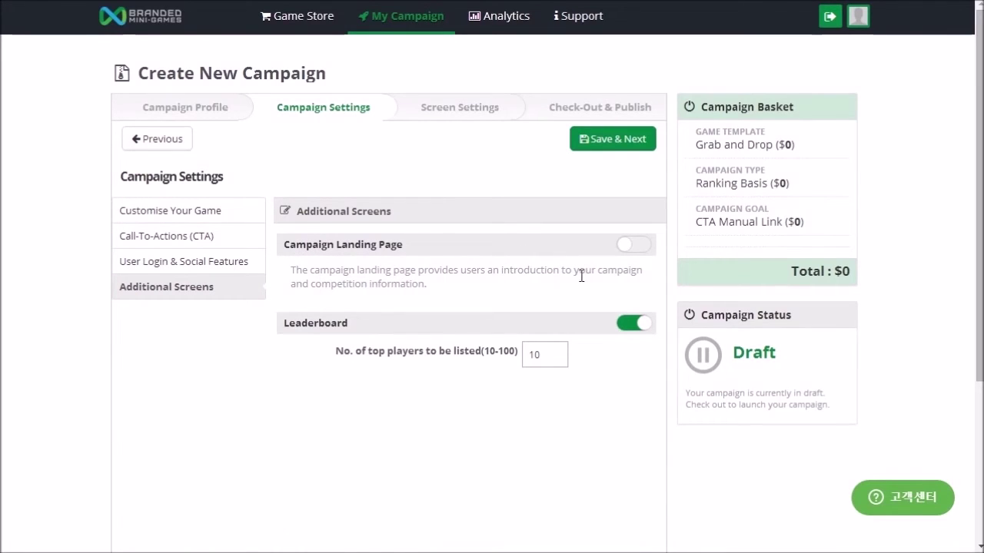
# Step: Keep the landing page off and the leaderboard on, then save the campaign settings
pyautogui.click(632, 245)
pyautogui.click(632, 246)
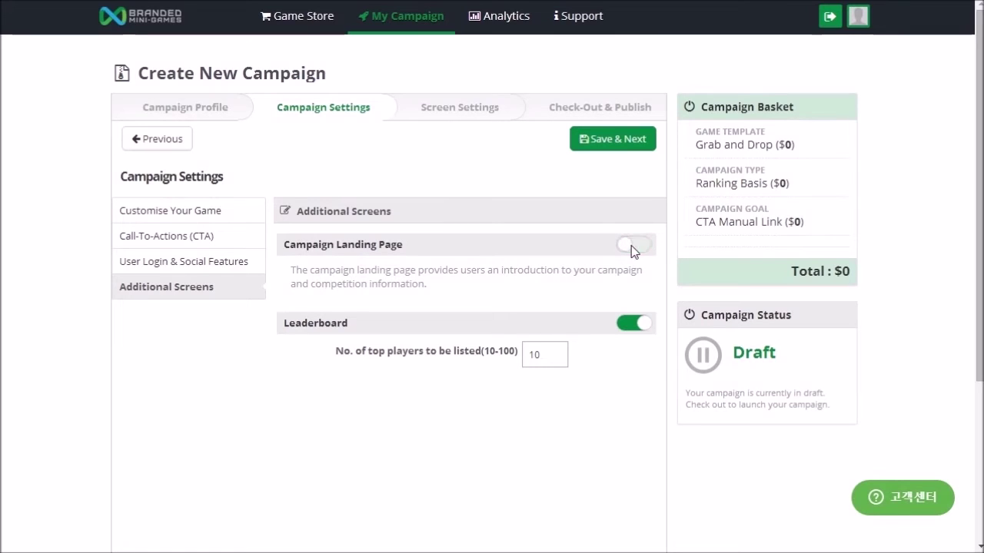
pyautogui.click(631, 323)
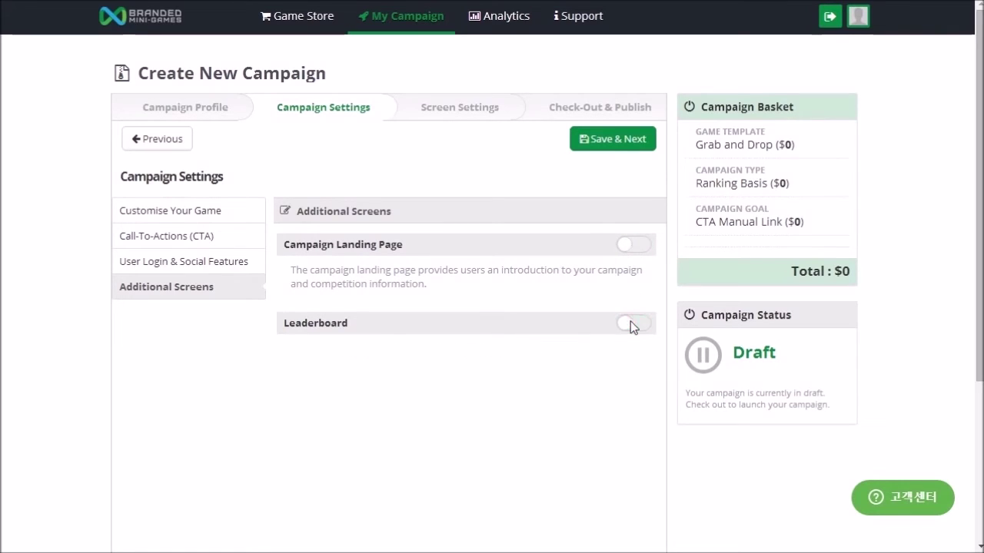
pyautogui.click(631, 323)
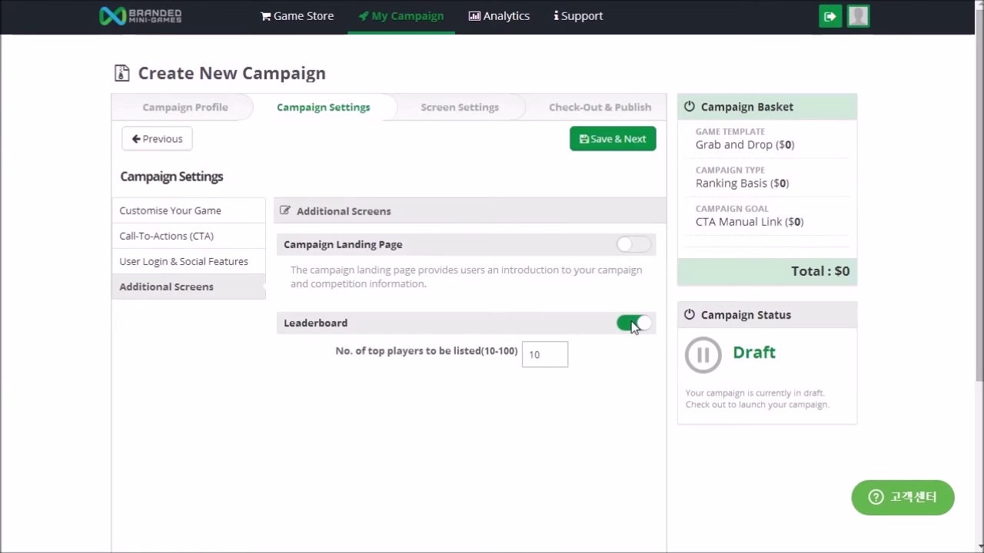
pyautogui.click(626, 145)
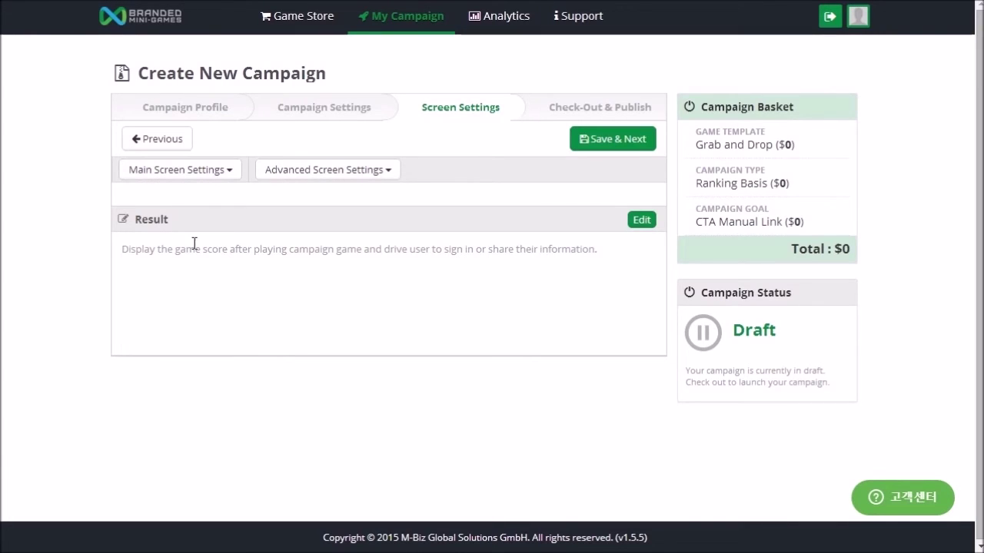
# Step: Browse the Main and Advanced Screen Settings lists, then open the Result screen for editing
pyautogui.click(211, 176)
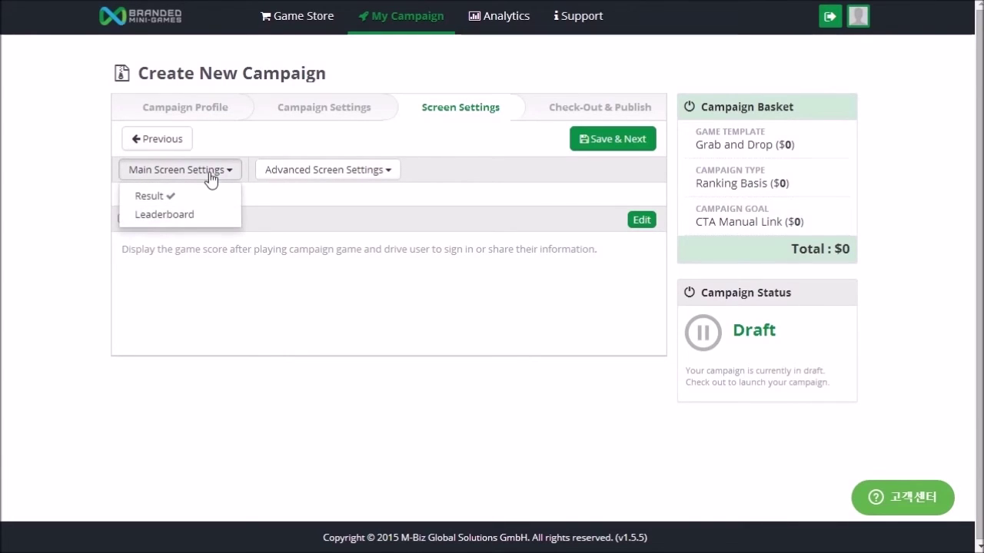
pyautogui.click(329, 176)
pyautogui.click(146, 174)
pyautogui.click(582, 238)
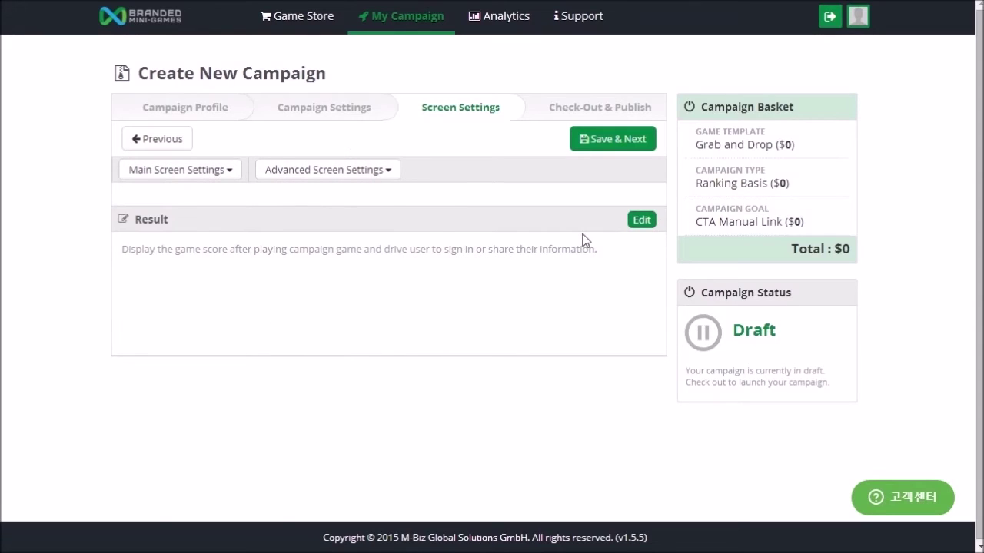
pyautogui.click(639, 225)
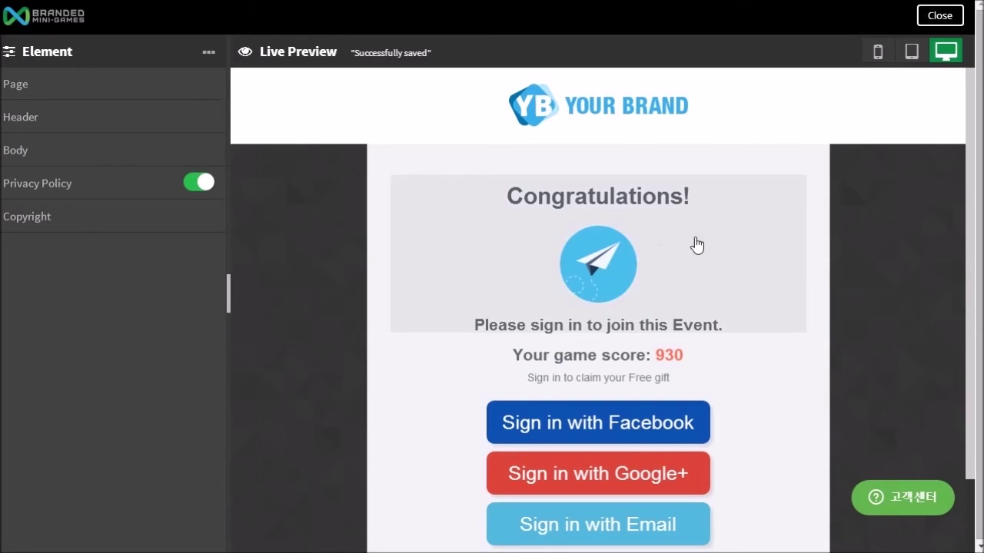
# Step: Preview the Result screen at tablet and phone widths and toggle the Privacy Policy checkbox off and on
pyautogui.click(911, 54)
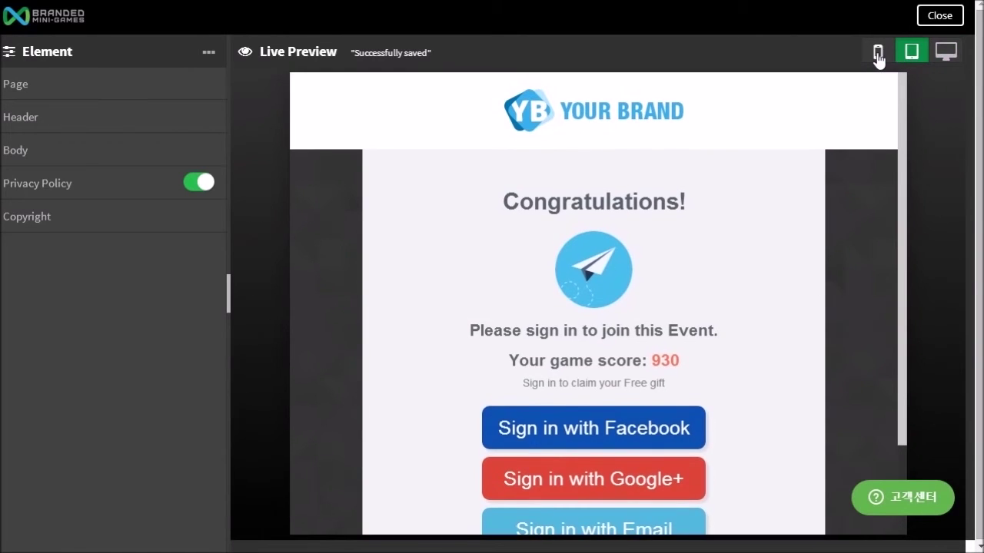
pyautogui.click(876, 53)
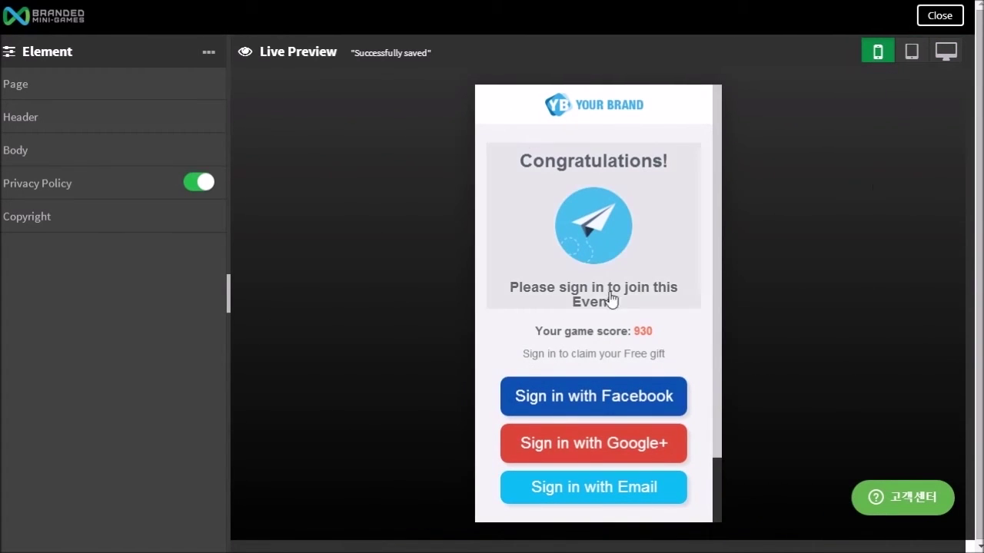
pyautogui.scroll(-1, 651, 305)
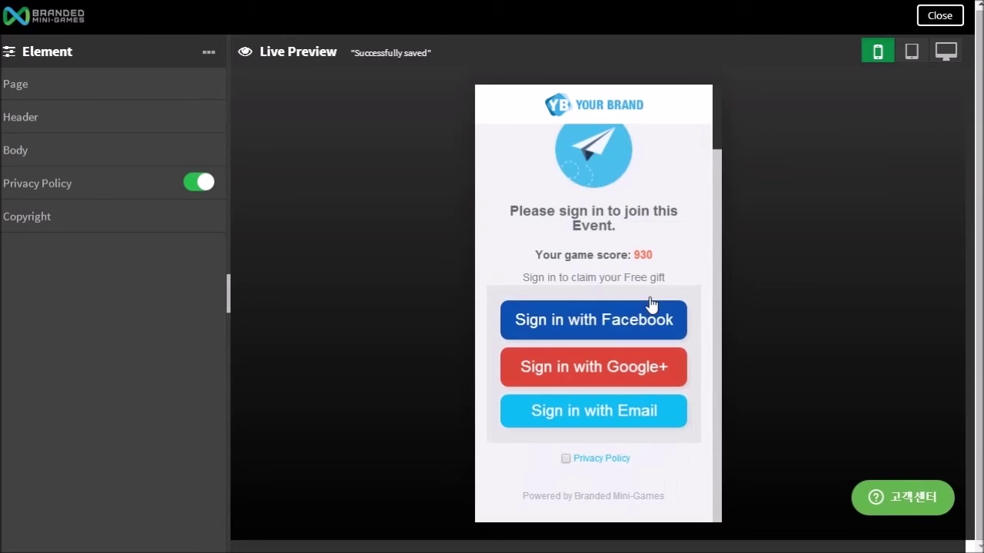
pyautogui.click(198, 183)
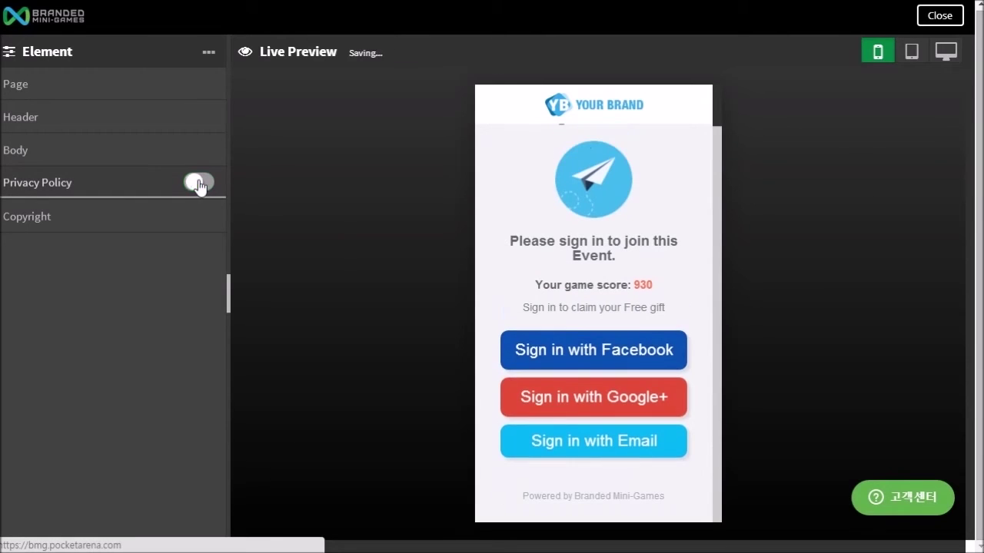
pyautogui.click(199, 183)
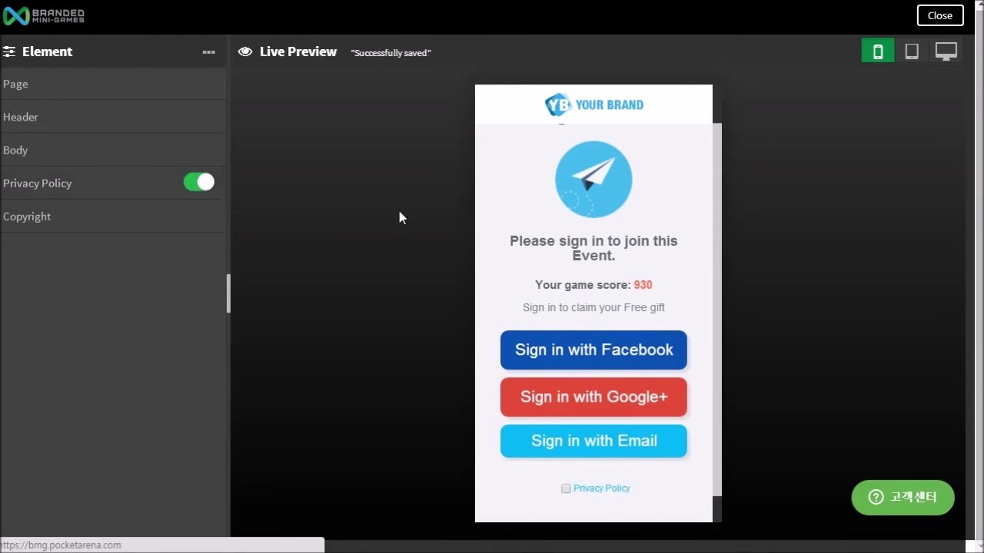
pyautogui.scroll(1, 530, 239)
# Step: In the Body settings, trim the Facebook button label to 'Facebook' and close the editor
pyautogui.click(88, 98)
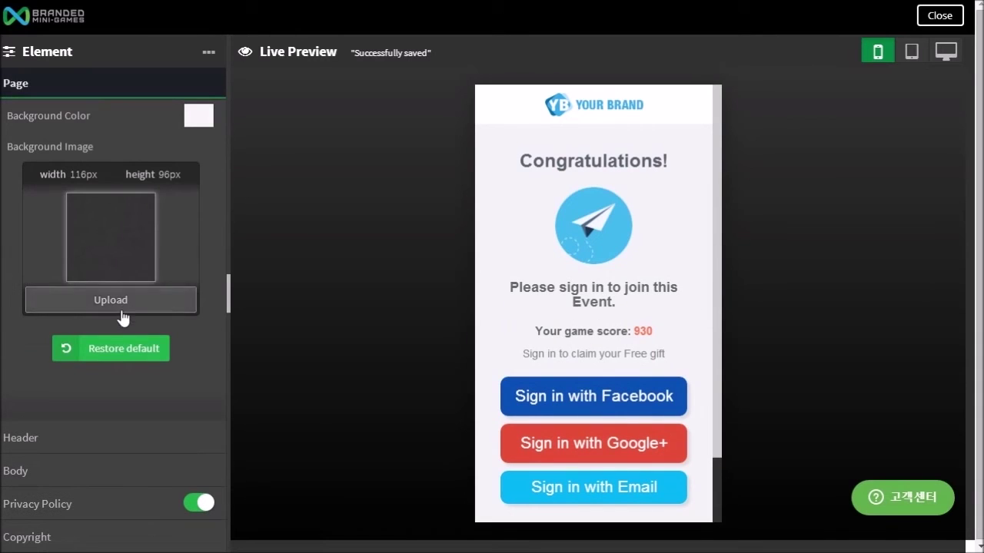
pyautogui.click(73, 435)
pyautogui.scroll(-2, 131, 410)
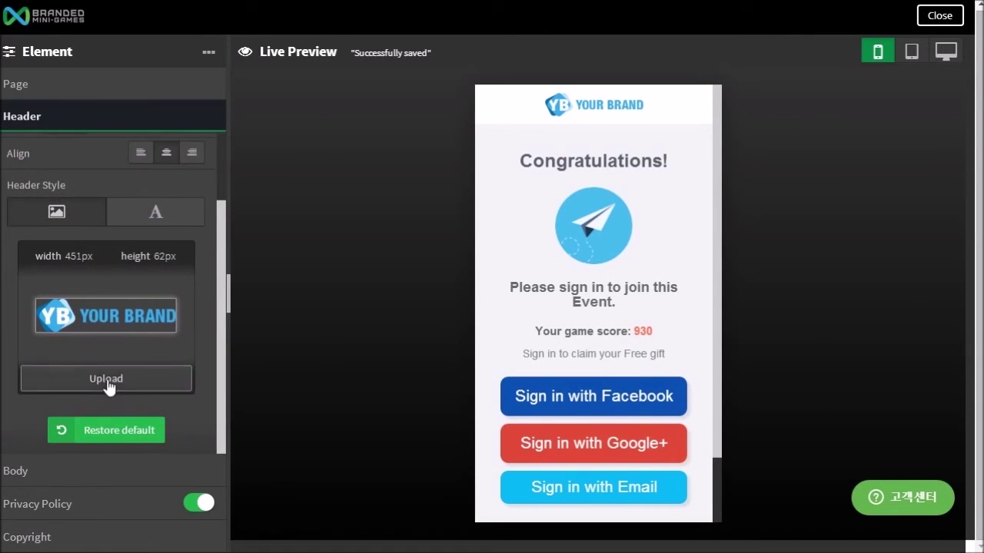
pyautogui.click(46, 471)
pyautogui.scroll(-2, 93, 407)
pyautogui.scroll(-3, 94, 432)
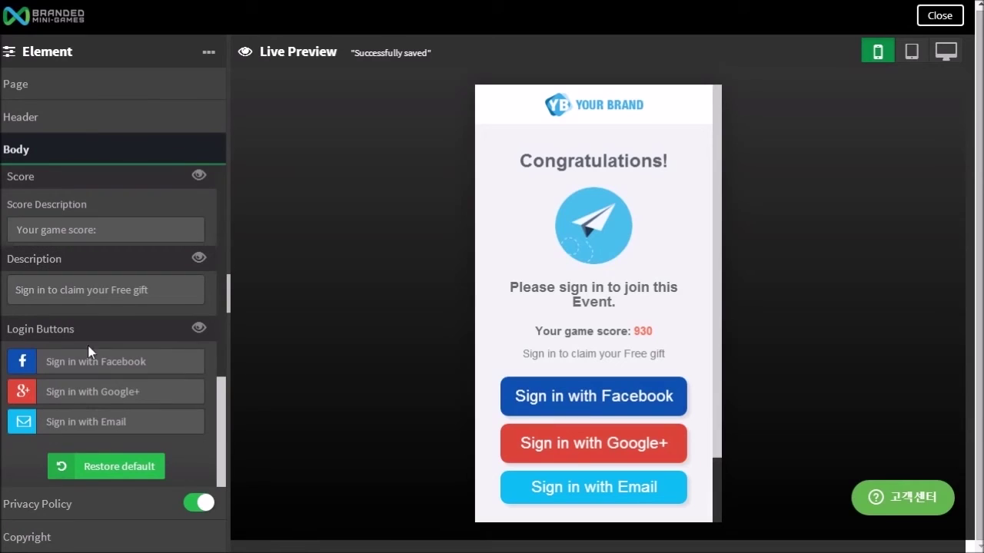
pyautogui.click(98, 362)
pyautogui.press('BackSpace')
pyautogui.press('BackSpace')
pyautogui.press('BackSpace')
pyautogui.press('BackSpace')
pyautogui.press('BackSpace')
pyautogui.press('BackSpace')
pyautogui.press('BackSpace')
pyautogui.press('BackSpace')
pyautogui.press('BackSpace')
pyautogui.press('BackSpace')
pyautogui.press('BackSpace')
pyautogui.press('BackSpace')
pyautogui.press('BackSpace')
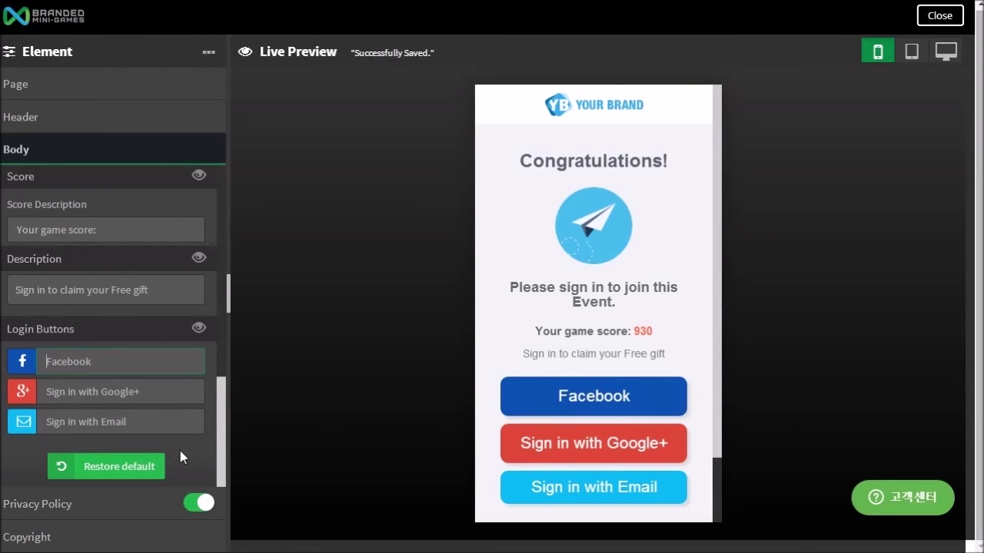
pyautogui.click(80, 532)
pyautogui.click(939, 15)
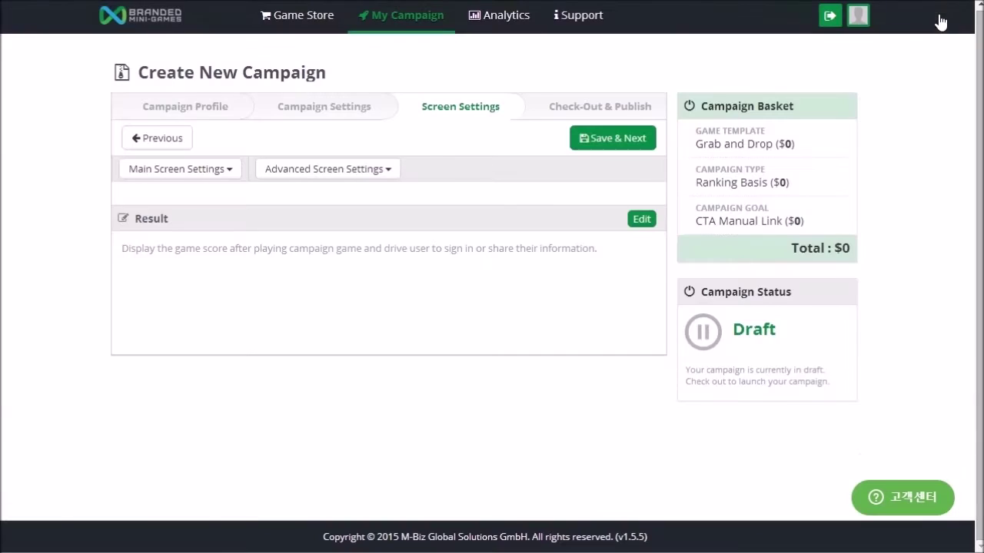
# Step: Pick Terms & Conditions from Advanced Screen Settings and open it in the editor at phone width
pyautogui.click(333, 171)
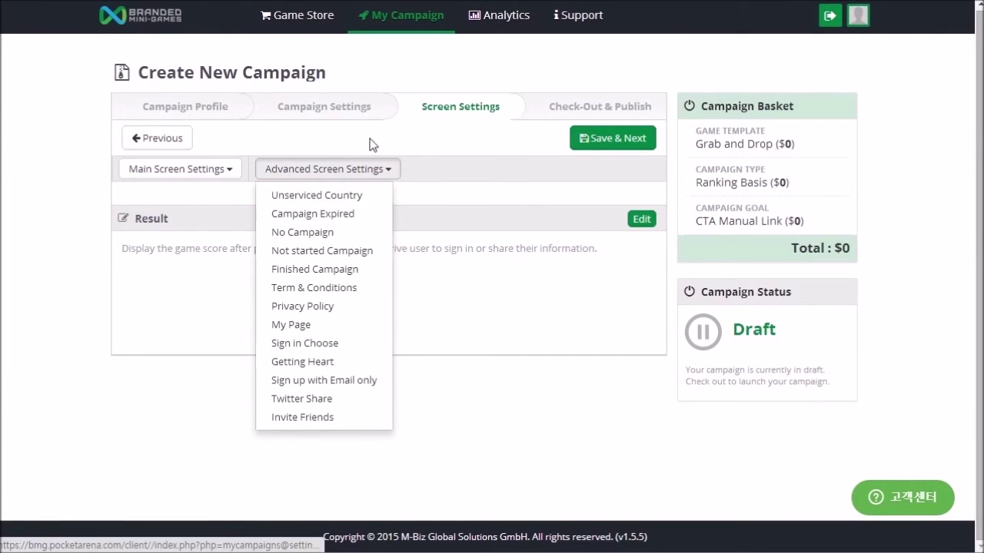
pyautogui.click(336, 290)
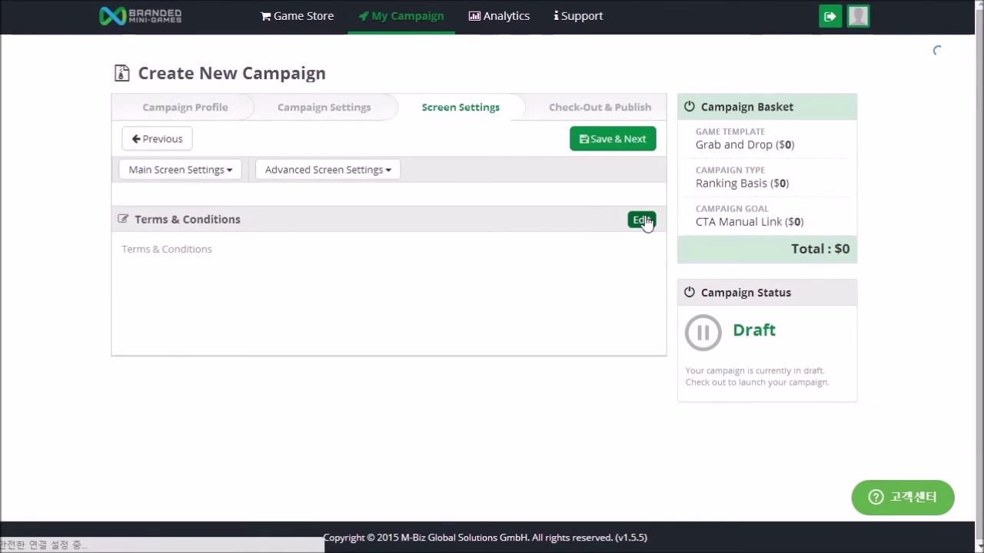
pyautogui.click(638, 221)
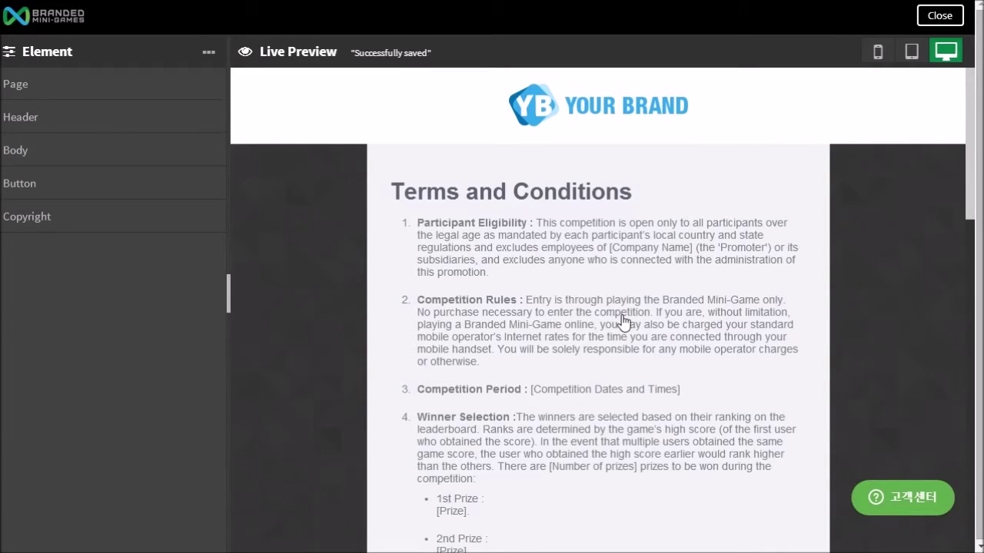
pyautogui.scroll(-10, 637, 314)
pyautogui.scroll(8, 698, 318)
pyautogui.click(875, 55)
# Step: Review the terms text in the Body Description editor, confirm with OK, and close the screen editor
pyautogui.scroll(-15, 577, 400)
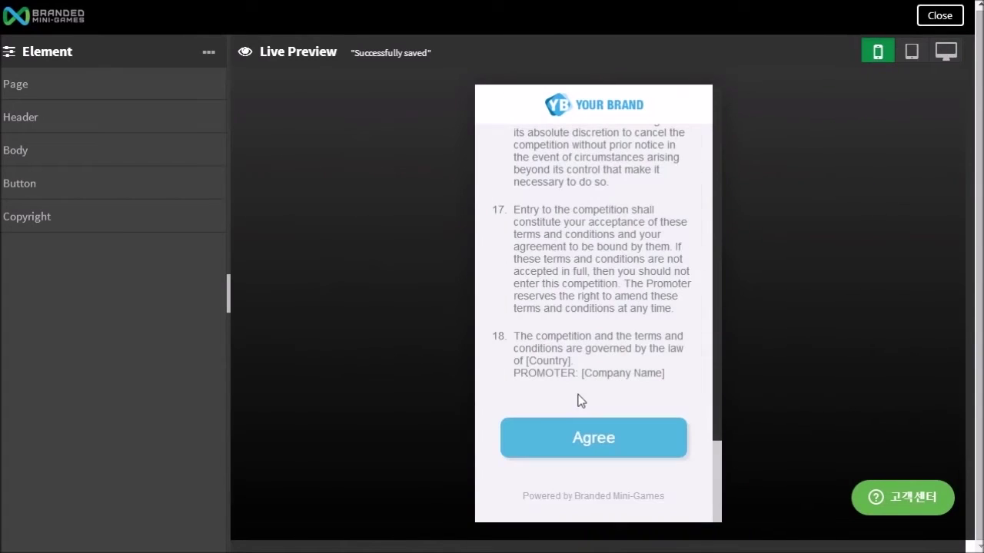
pyautogui.click(47, 151)
pyautogui.scroll(-1, 93, 325)
pyautogui.click(93, 324)
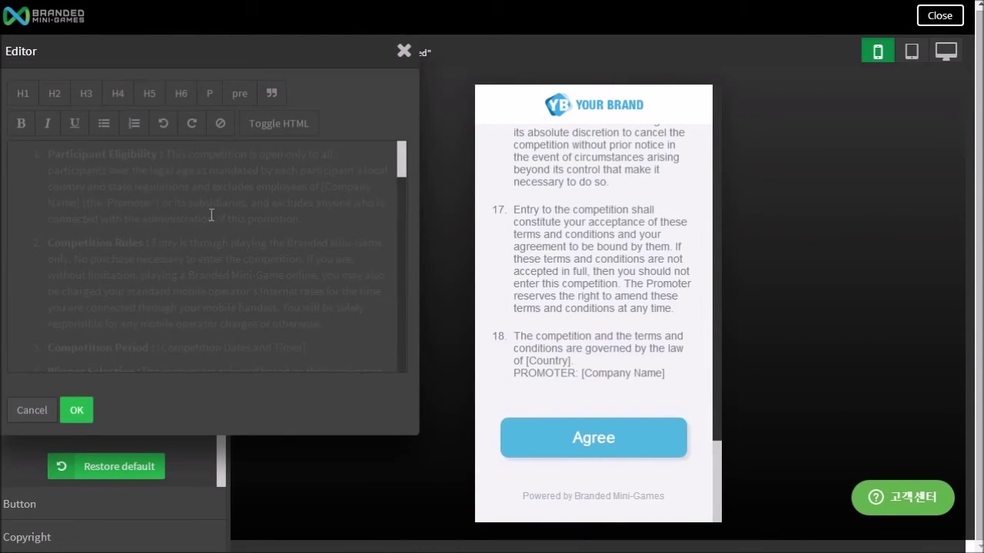
pyautogui.scroll(-10, 212, 216)
pyautogui.click(404, 51)
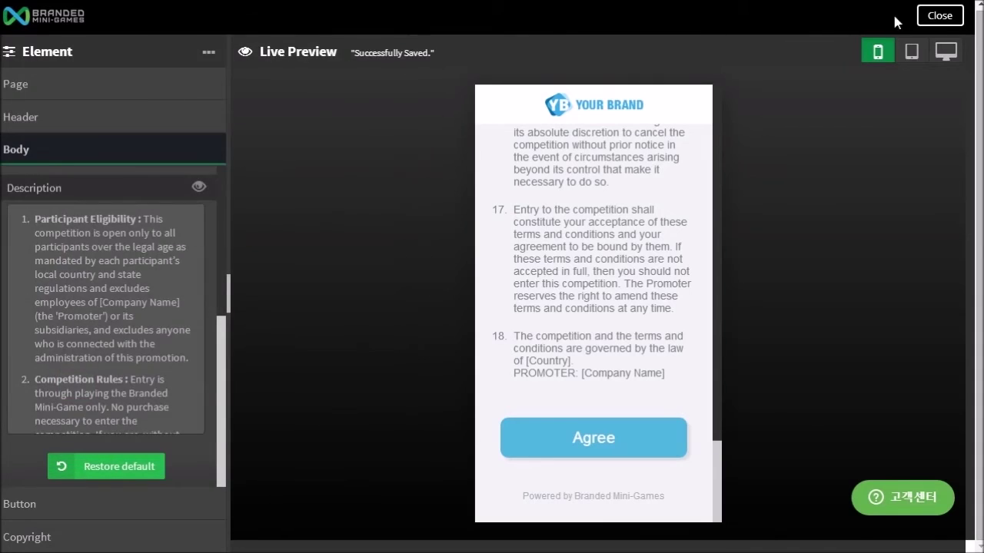
pyautogui.click(941, 17)
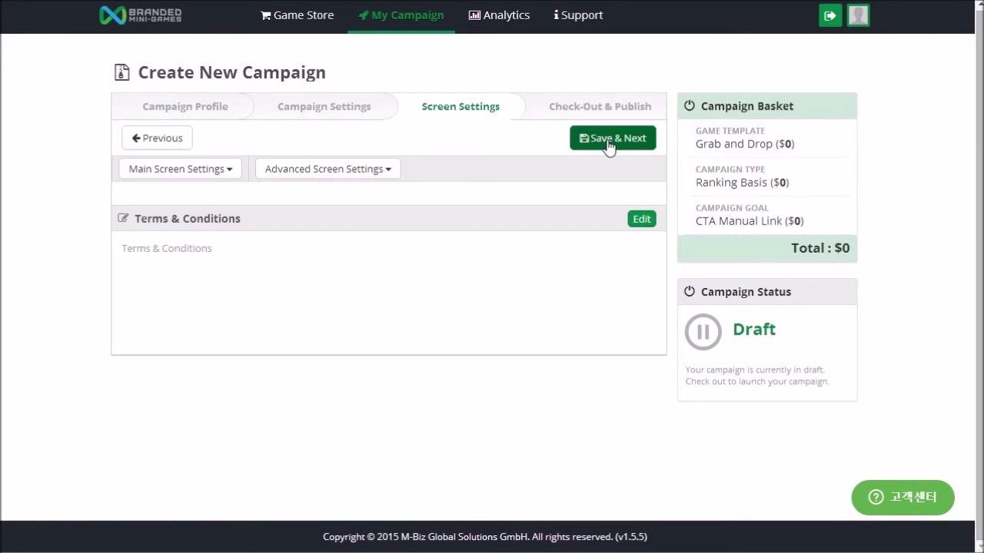
# Step: Save the screen settings and move on to the Check-Out & Publish step
pyautogui.click(608, 139)
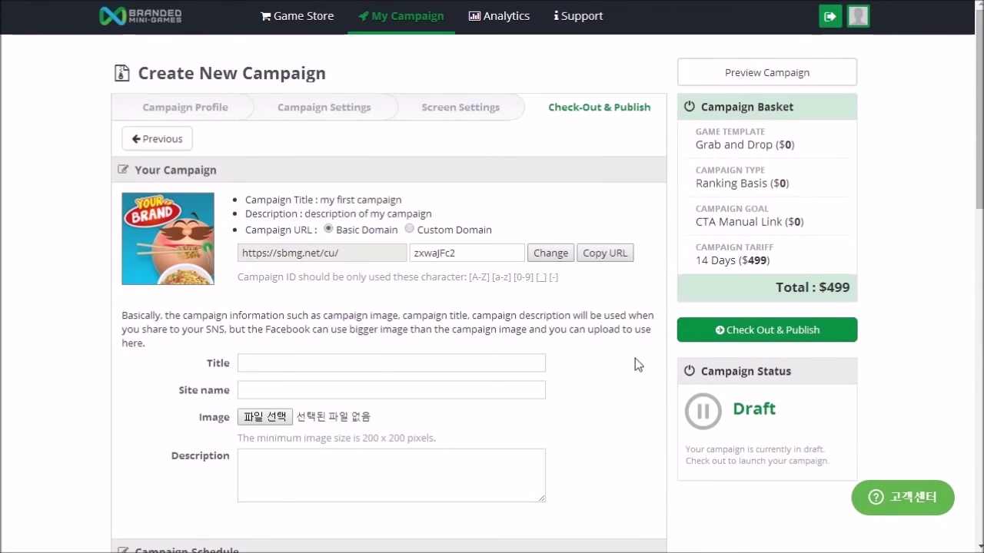
pyautogui.scroll(-9, 635, 358)
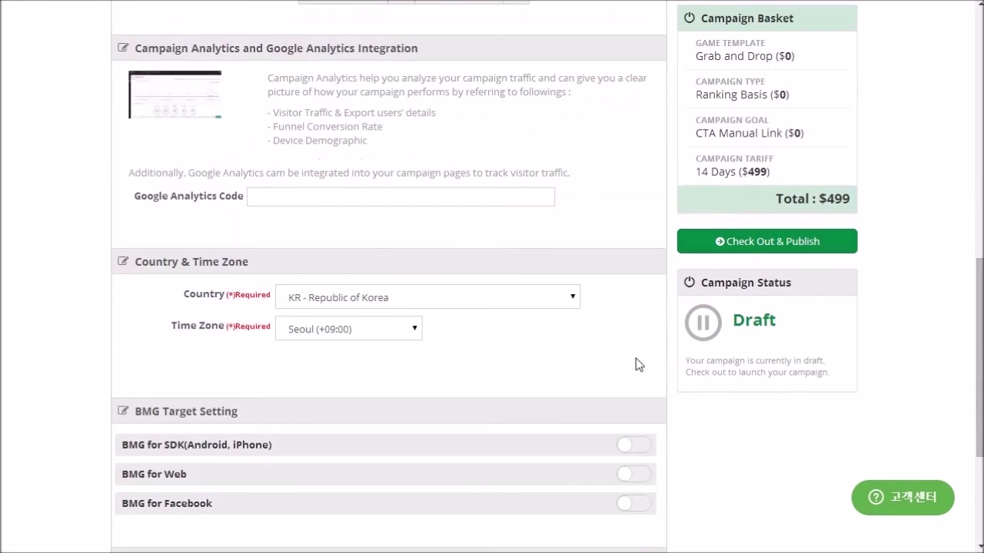
pyautogui.scroll(10, 636, 358)
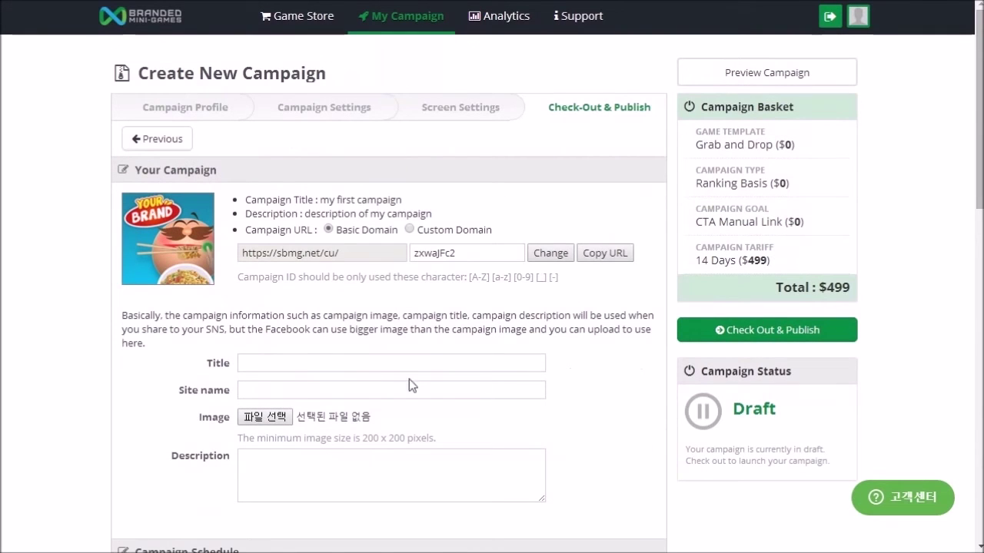
# Step: Enter sharing Title 'my campaign meta title', Site name 'campaign site name', Description 'campaign meta description'
pyautogui.click(326, 361)
pyautogui.write('my campaign meta title')
pyautogui.click(392, 391)
pyautogui.write('campaign site name')
pyautogui.click(323, 477)
pyautogui.write('campaign meta description')
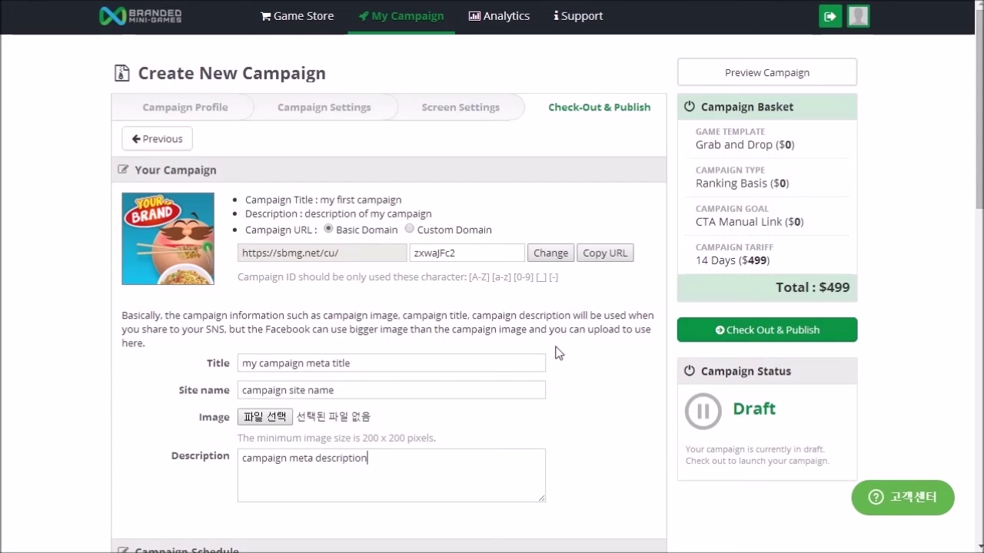
pyautogui.scroll(-2, 561, 403)
# Step: Compare the 30 Days ($999), 60 Days and free 7 Days tariffs
pyautogui.scroll(-4, 560, 403)
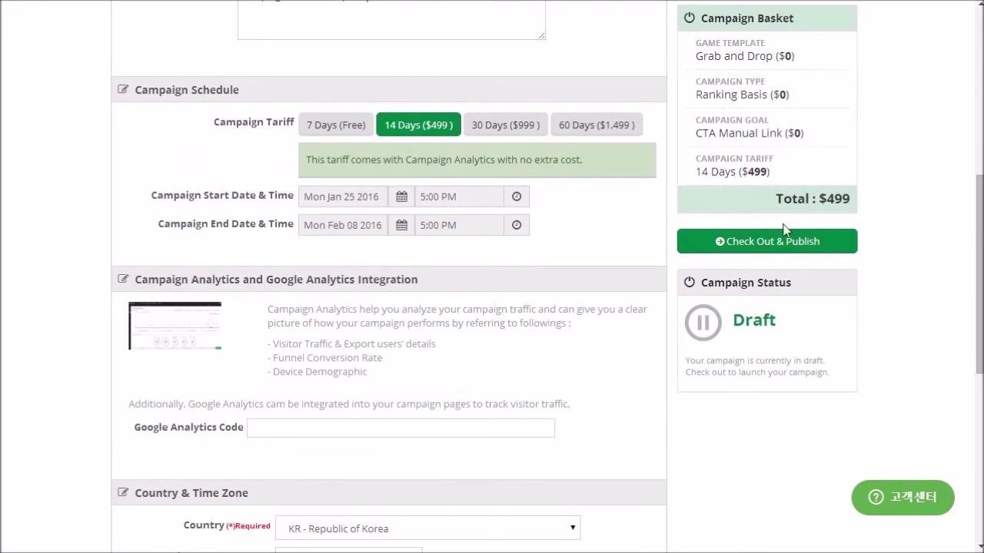
pyautogui.click(505, 127)
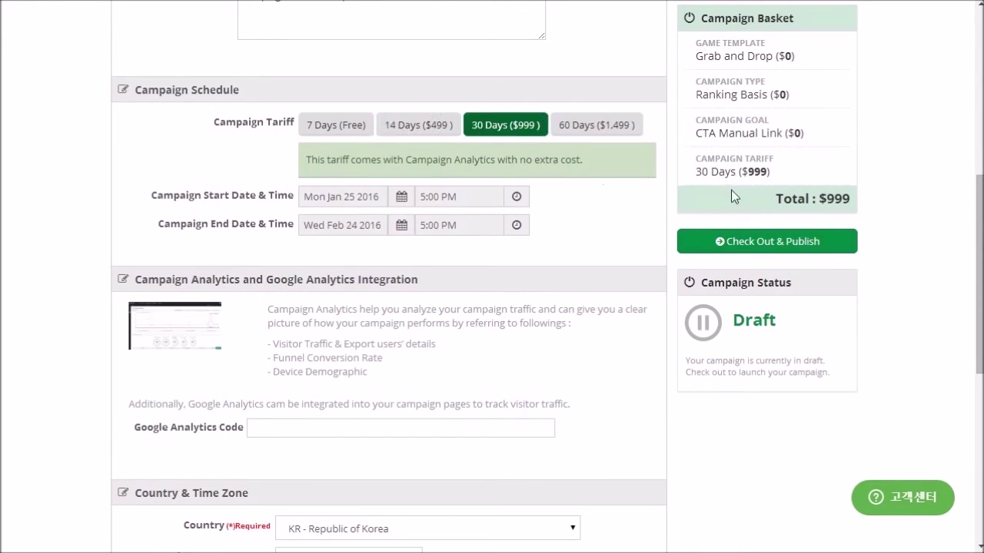
pyautogui.click(598, 128)
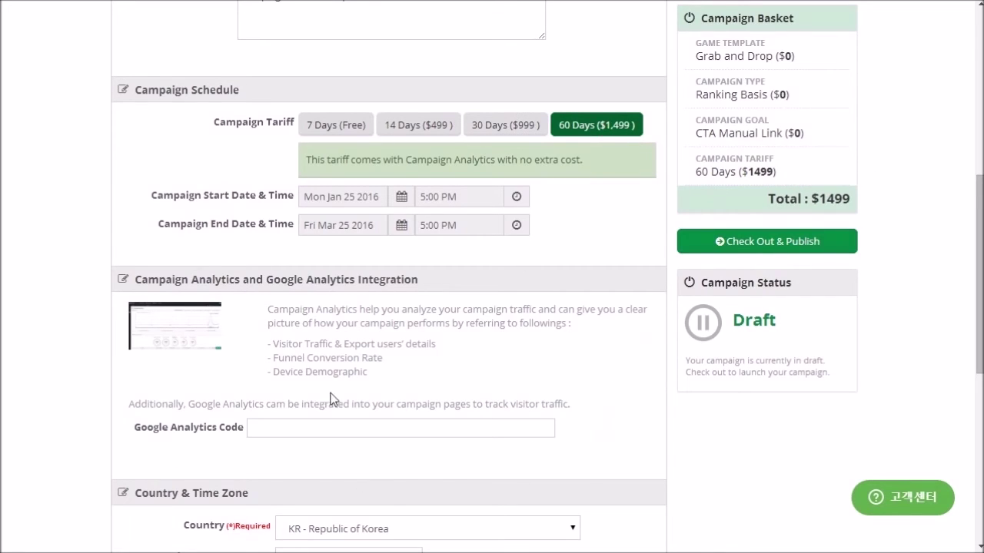
pyautogui.click(340, 131)
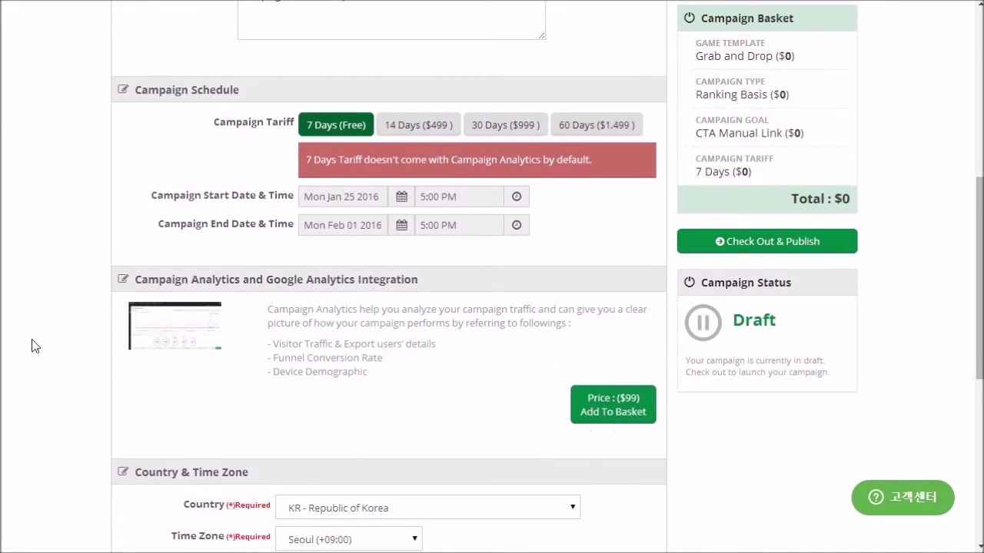
# Step: Add then remove the $99 Campaign Analytics add-on, choose 14 Days ($499), and start checkout
pyautogui.click(628, 416)
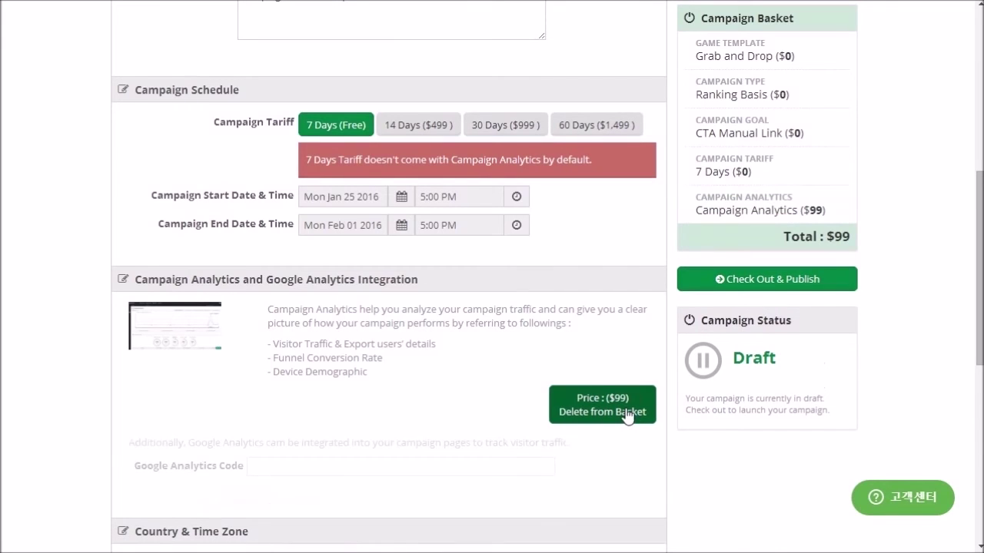
pyautogui.click(588, 411)
pyautogui.click(415, 127)
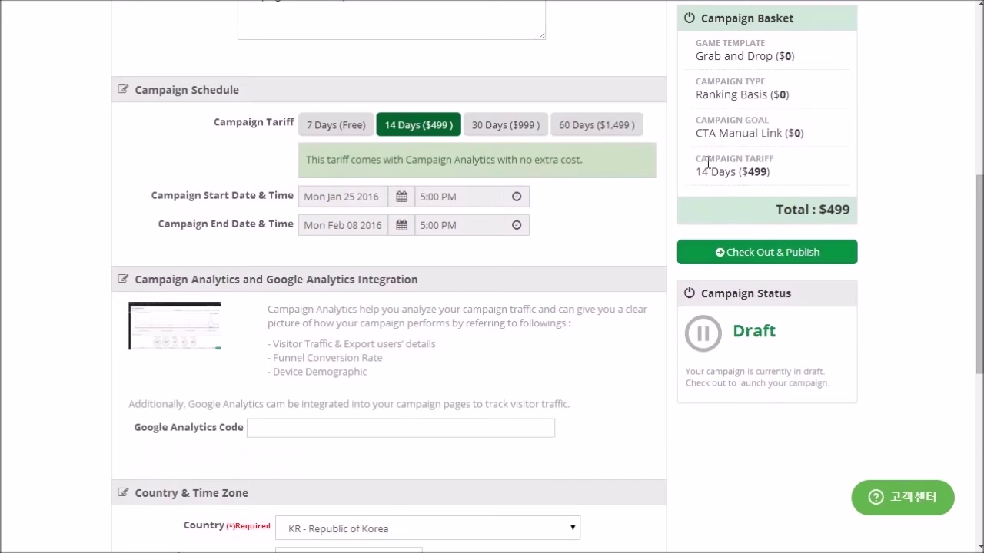
pyautogui.click(767, 255)
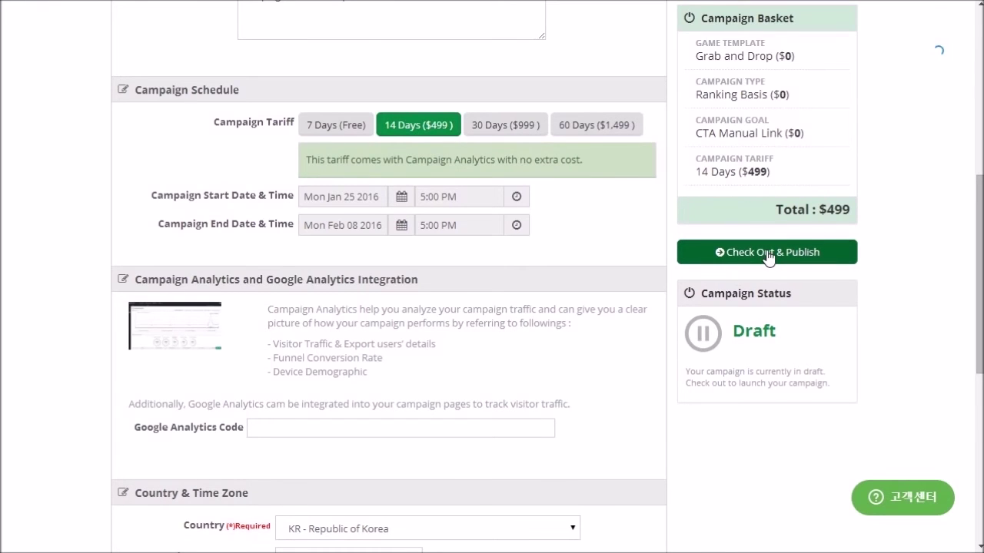
# Step: Close the $499 card payment form unpaid and switch back to the free 7 Days tariff
pyautogui.press('Return')
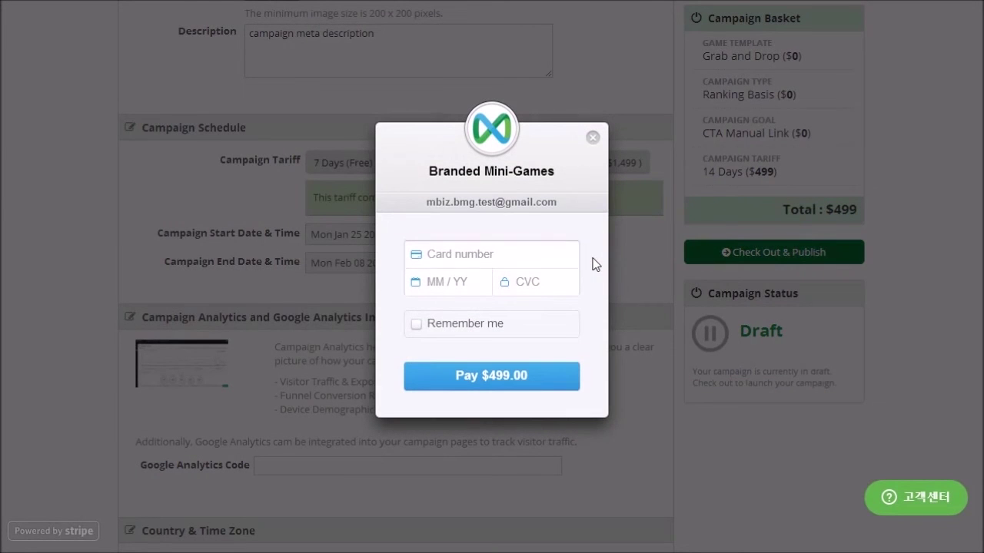
pyautogui.click(590, 139)
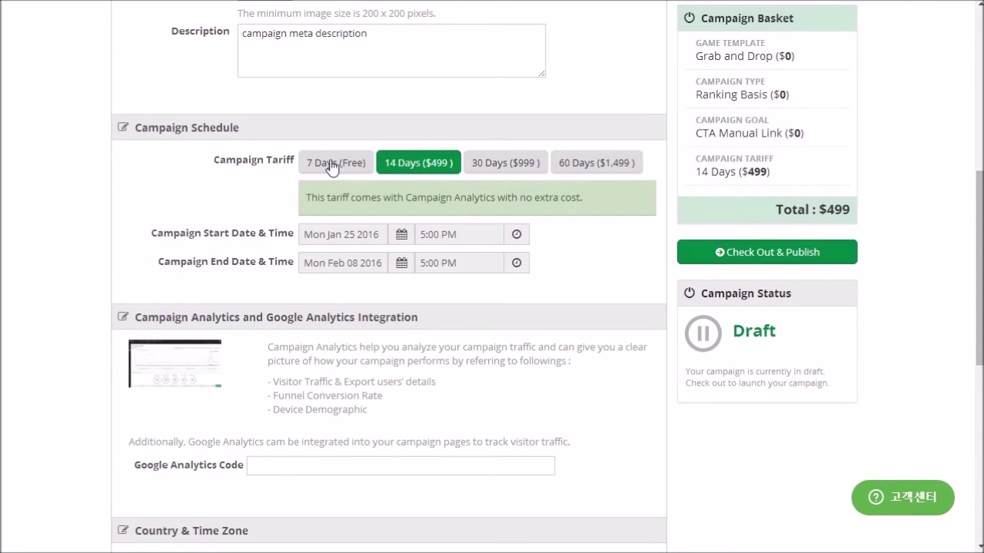
pyautogui.click(330, 164)
pyautogui.scroll(-2, 557, 292)
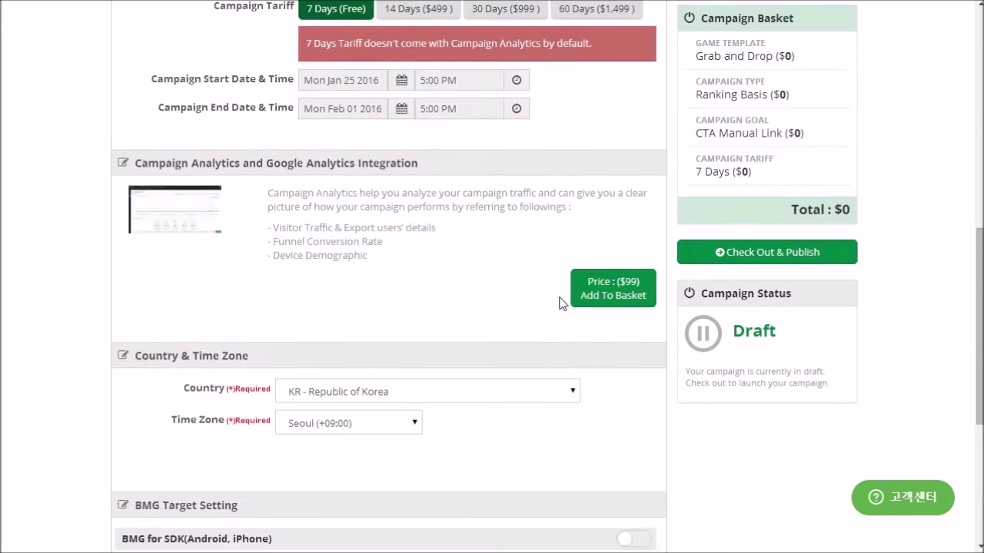
pyautogui.scroll(-3, 560, 303)
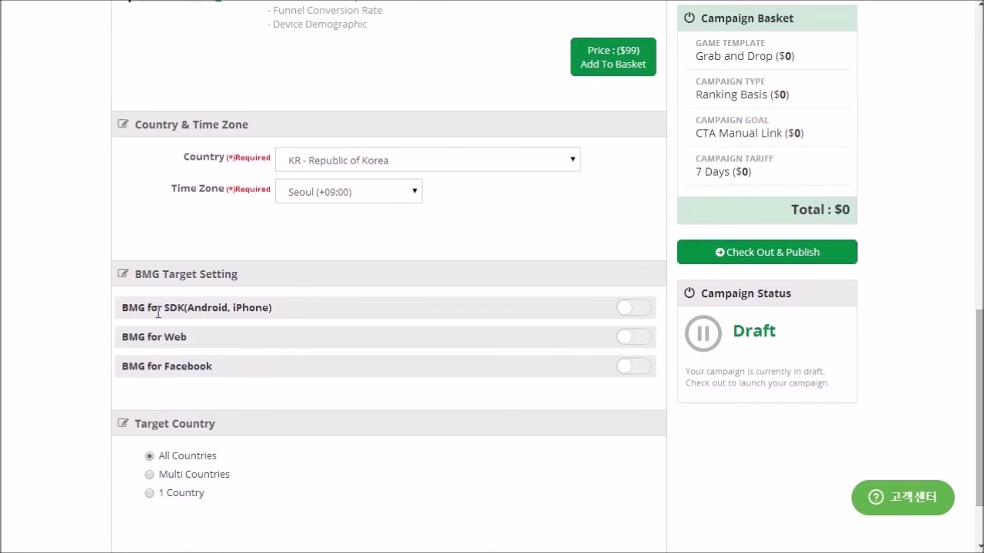
pyautogui.click(630, 309)
pyautogui.scroll(-2, 627, 310)
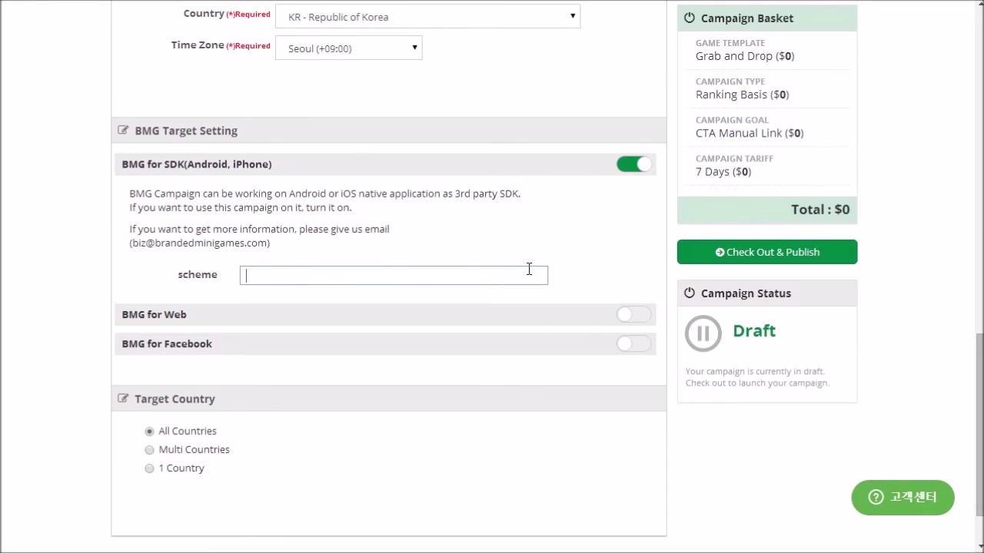
pyautogui.write('om.mbizglobal.test')
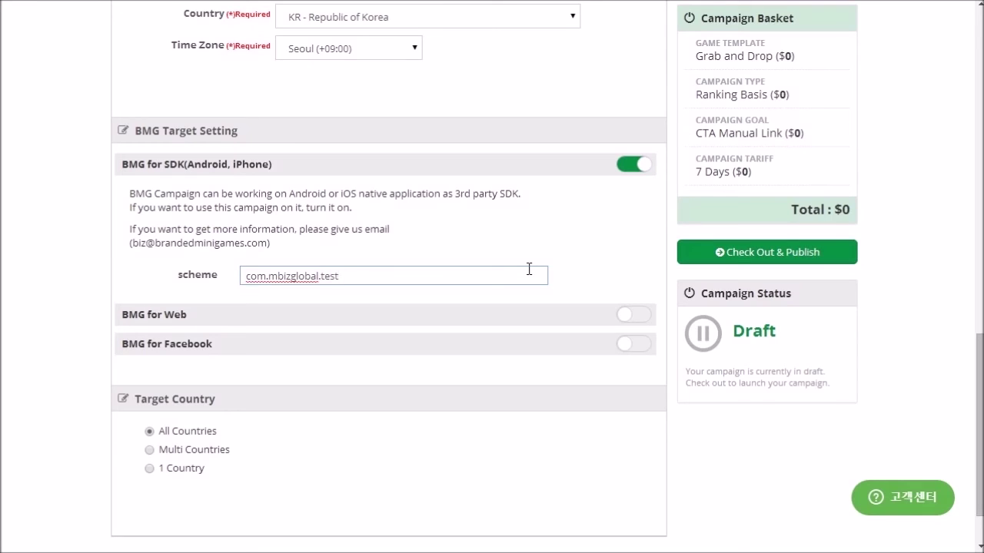
pyautogui.hotkey('ctrl', 'a')
pyautogui.press('BackSpace')
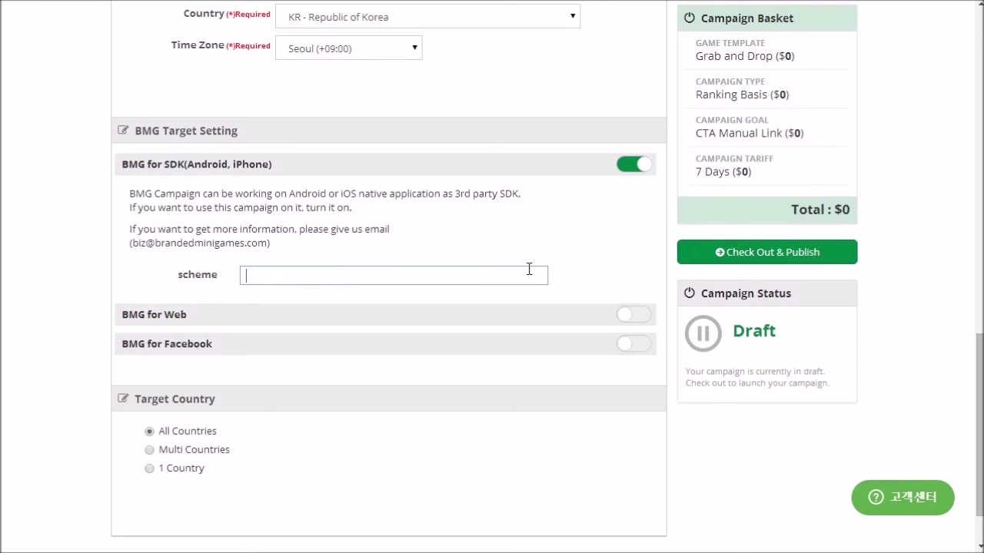
pyautogui.click(633, 163)
pyautogui.scroll(-15, 641, 162)
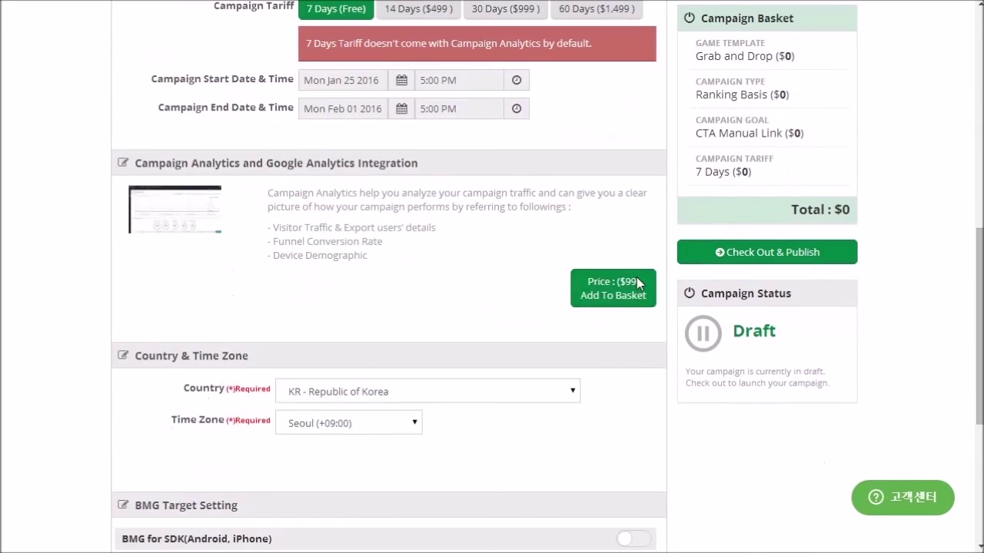
pyautogui.click(627, 248)
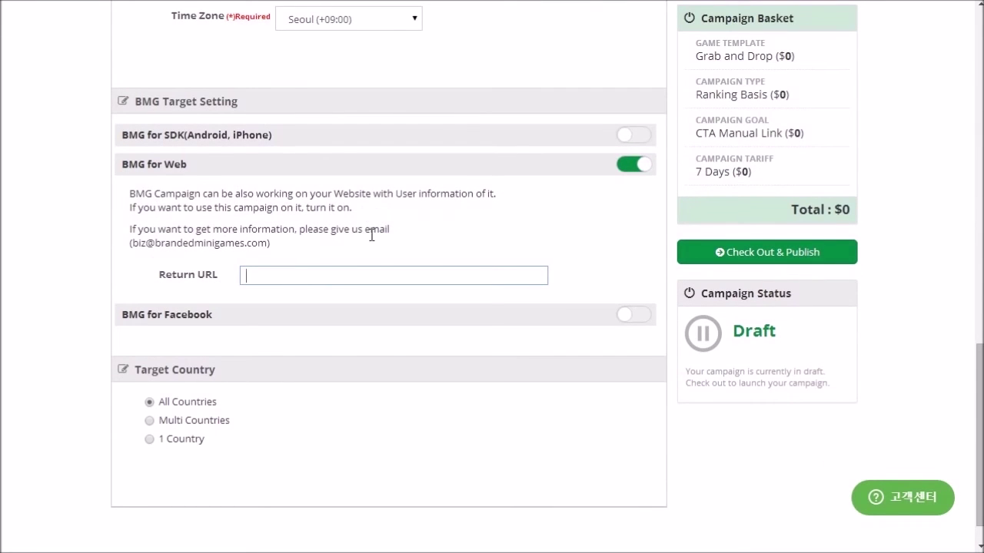
pyautogui.write('http://bmt')
pyautogui.press('BackSpace')
pyautogui.press('BackSpace')
pyautogui.press('BackSpace')
pyautogui.press('BackSpace')
pyautogui.press('BackSpace')
pyautogui.press('BackSpace')
pyautogui.press('BackSpace')
pyautogui.press('BackSpace')
pyautogui.press('BackSpace')
pyautogui.press('BackSpace')
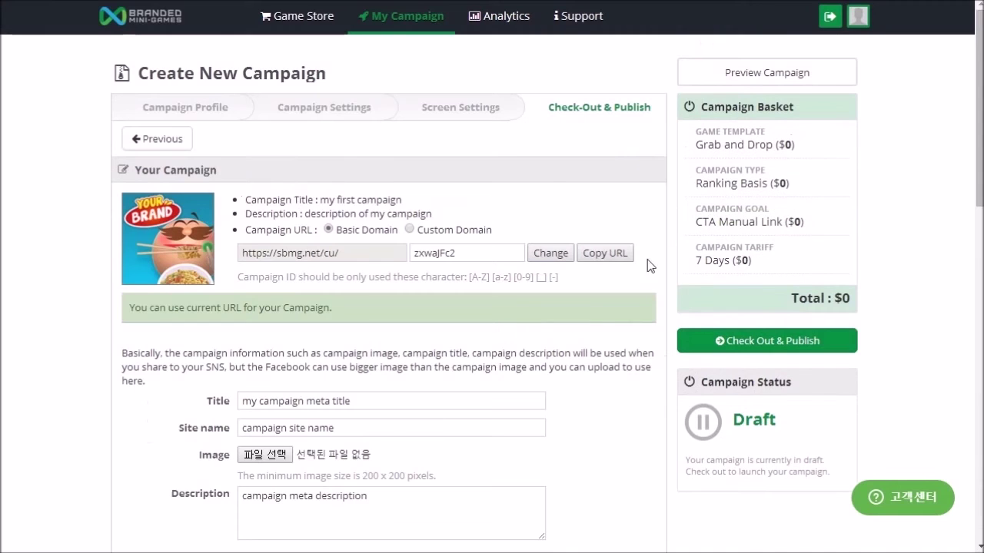
pyautogui.scroll(-15, 224, 294)
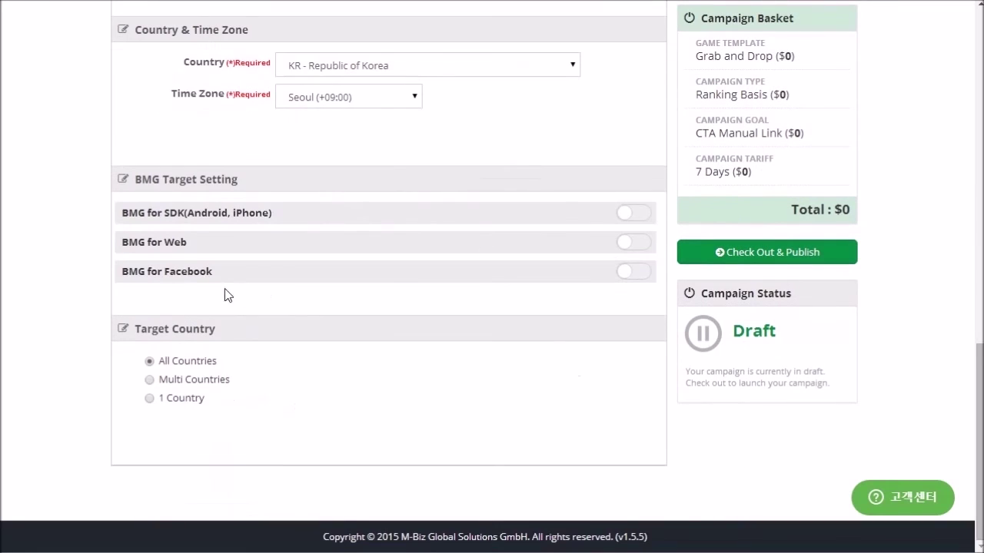
pyautogui.click(634, 274)
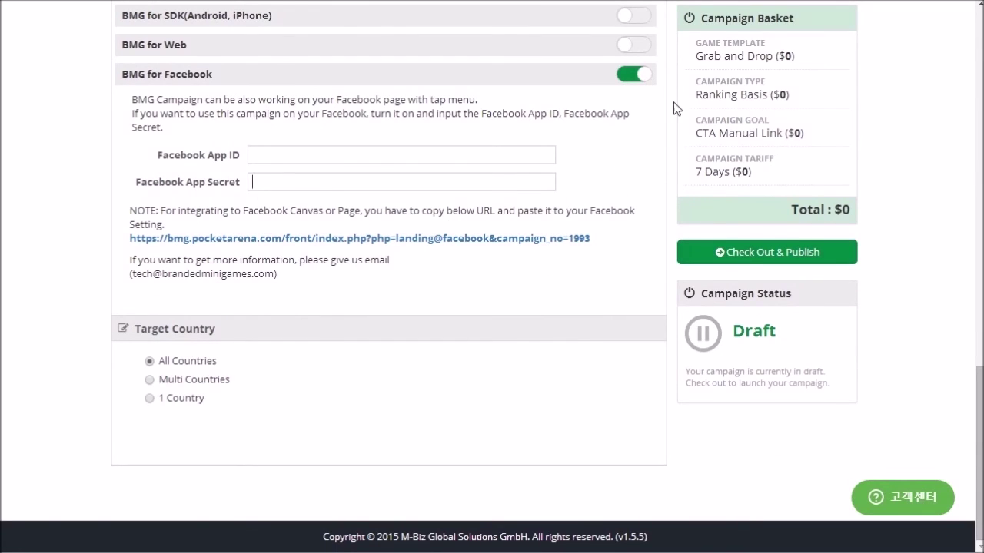
pyautogui.press('F5')
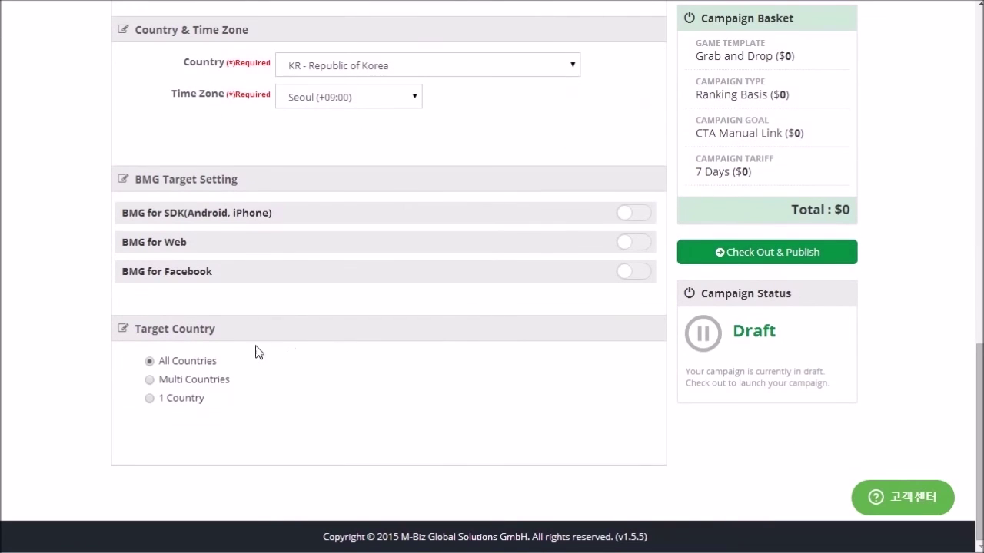
pyautogui.click(149, 379)
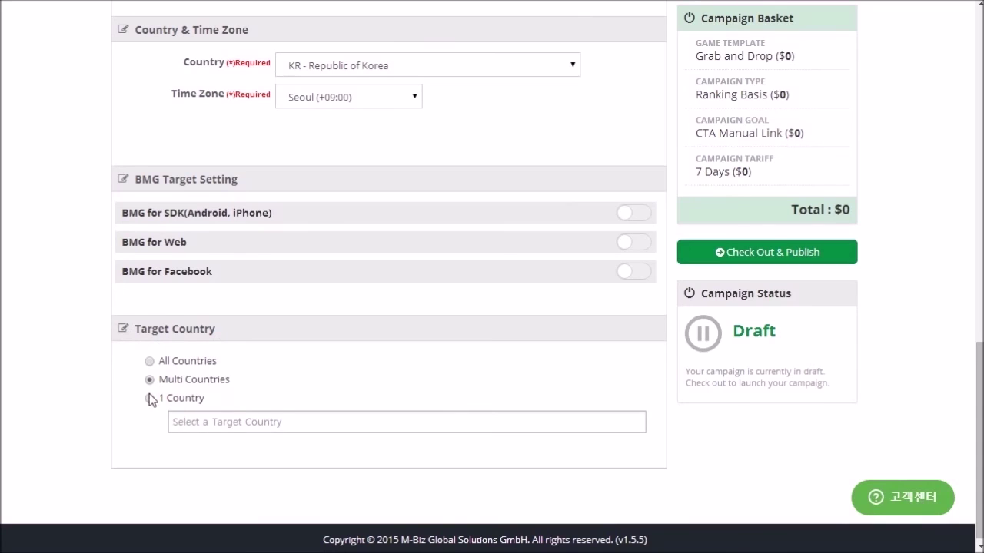
pyautogui.click(146, 398)
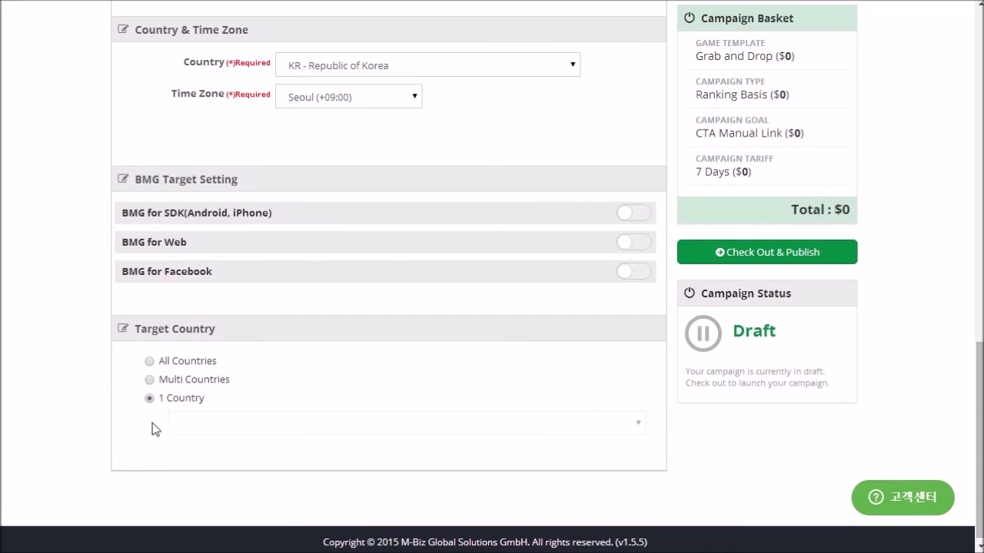
pyautogui.click(149, 362)
pyautogui.scroll(10, 449, 351)
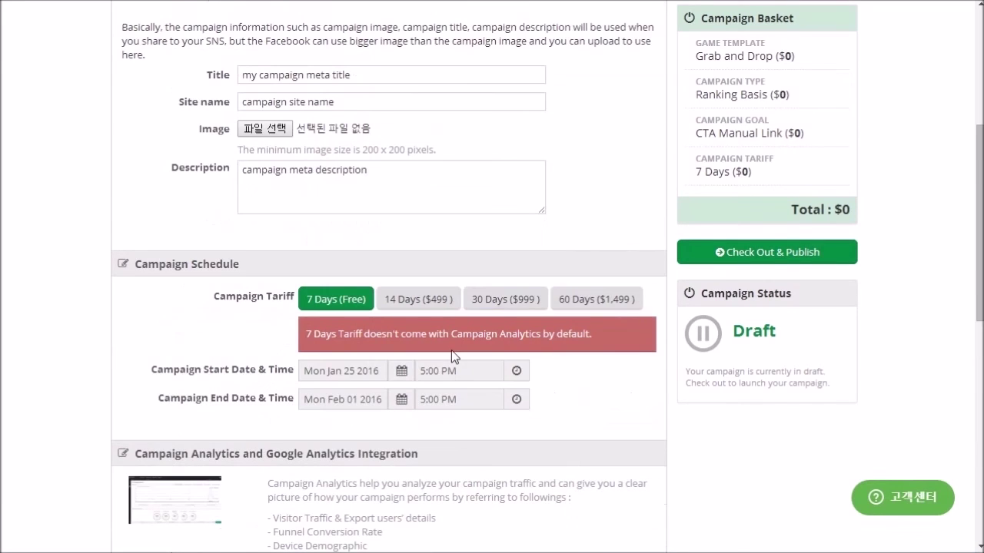
pyautogui.scroll(5, 749, 238)
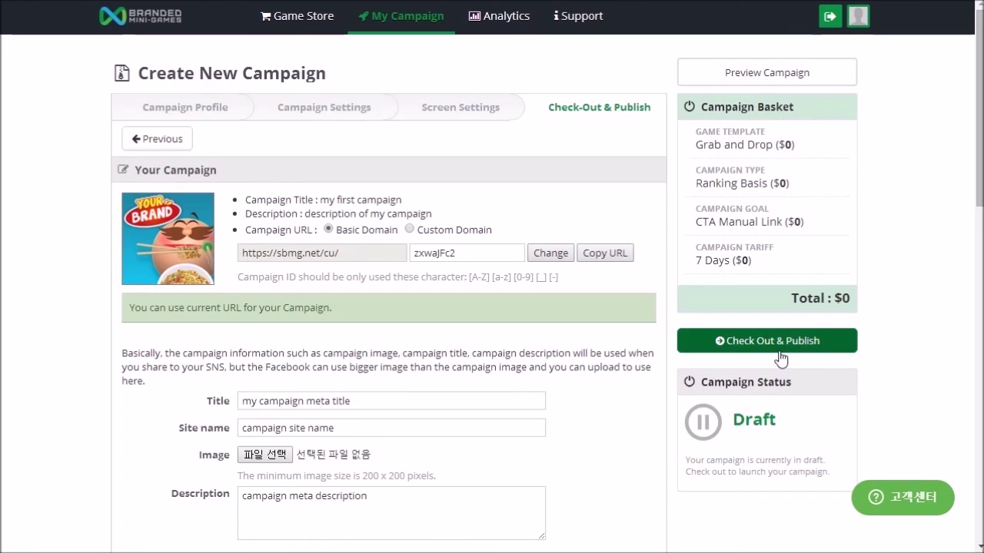
# Step: Check out and publish the free campaign, accepting the non-refundable notice
pyautogui.click(774, 348)
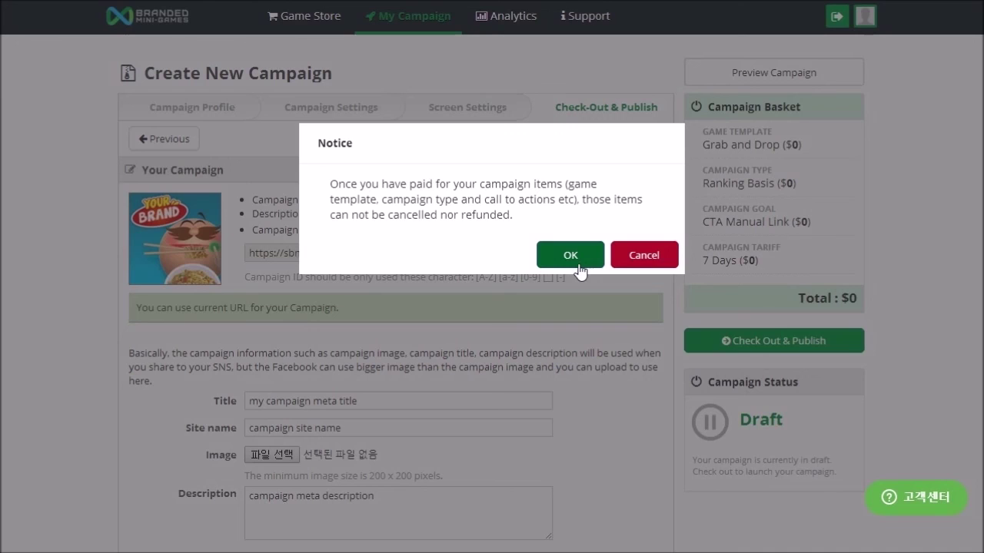
pyautogui.click(577, 261)
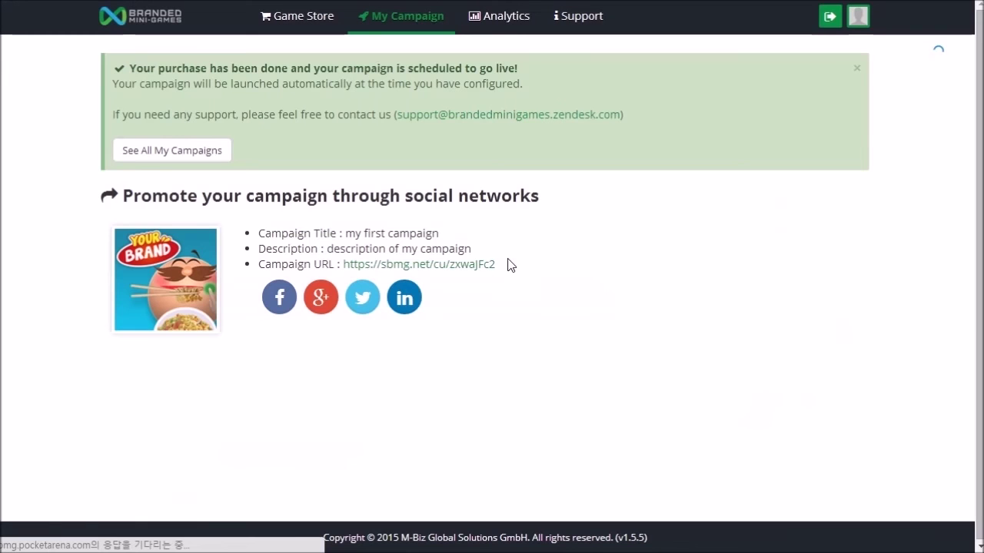